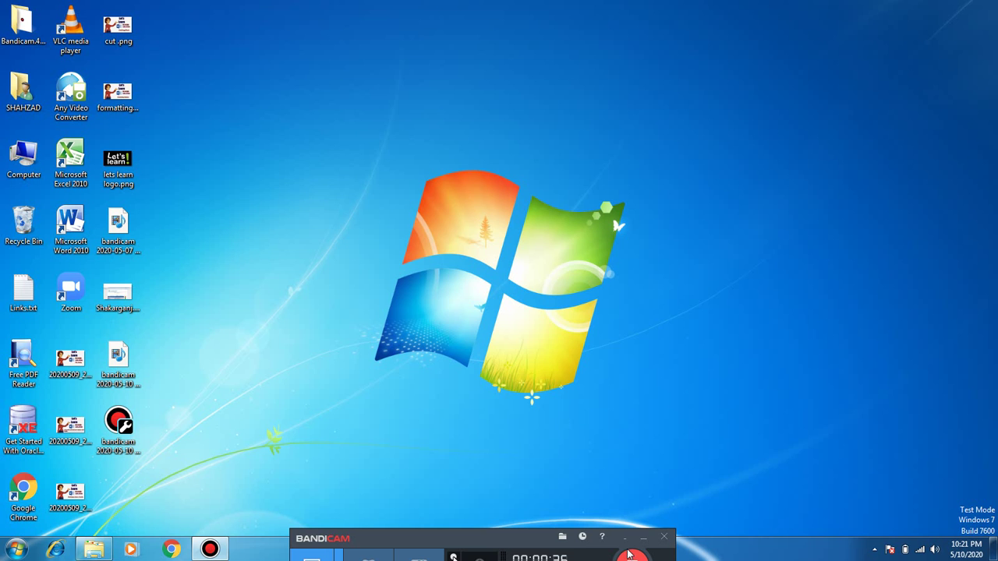
# Open the Computer window from the desktop and dismiss the colour scheme performance prompts without changing the scheme.
pyautogui.click(625, 537)
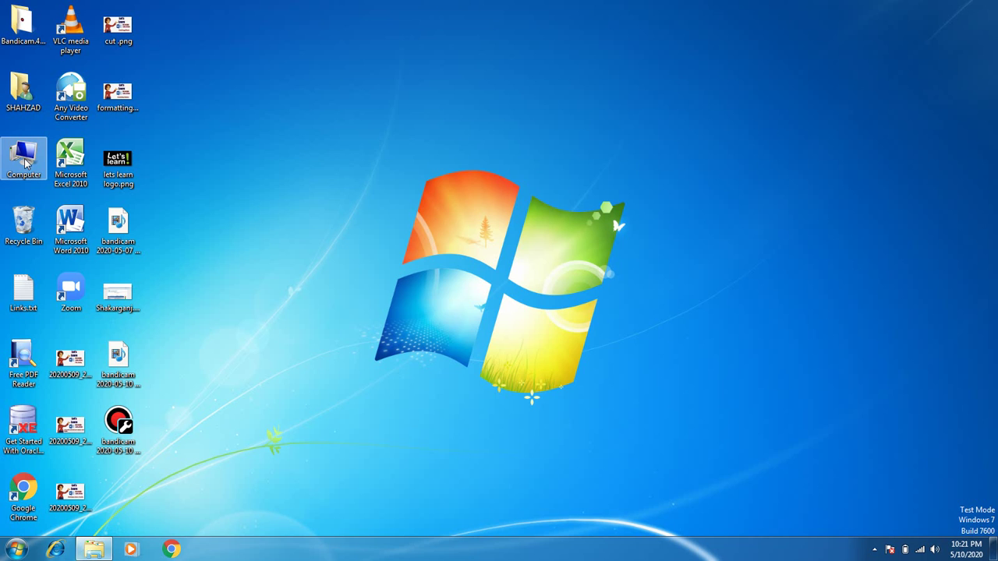
pyautogui.doubleClick(25, 160)
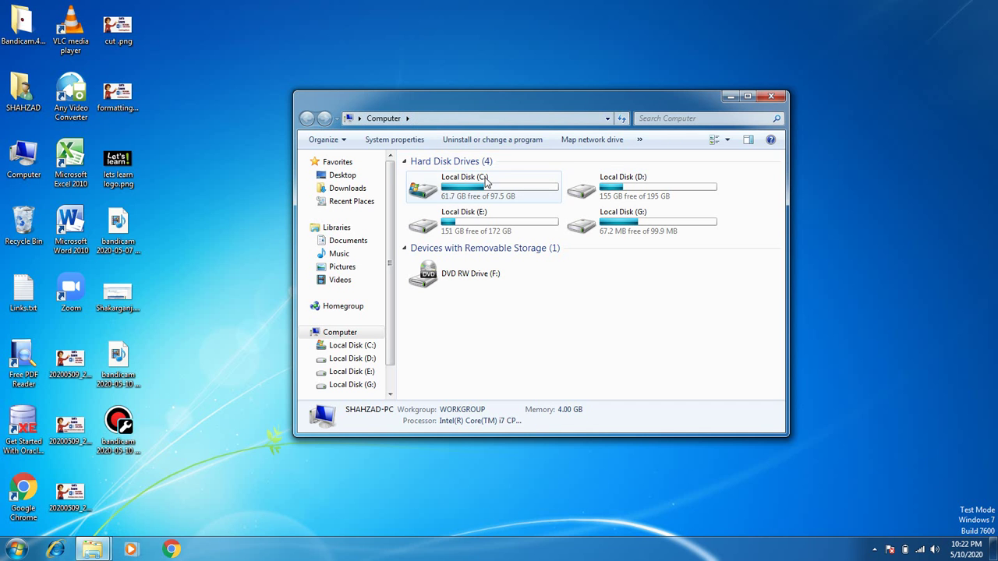
pyautogui.moveTo(485, 181)
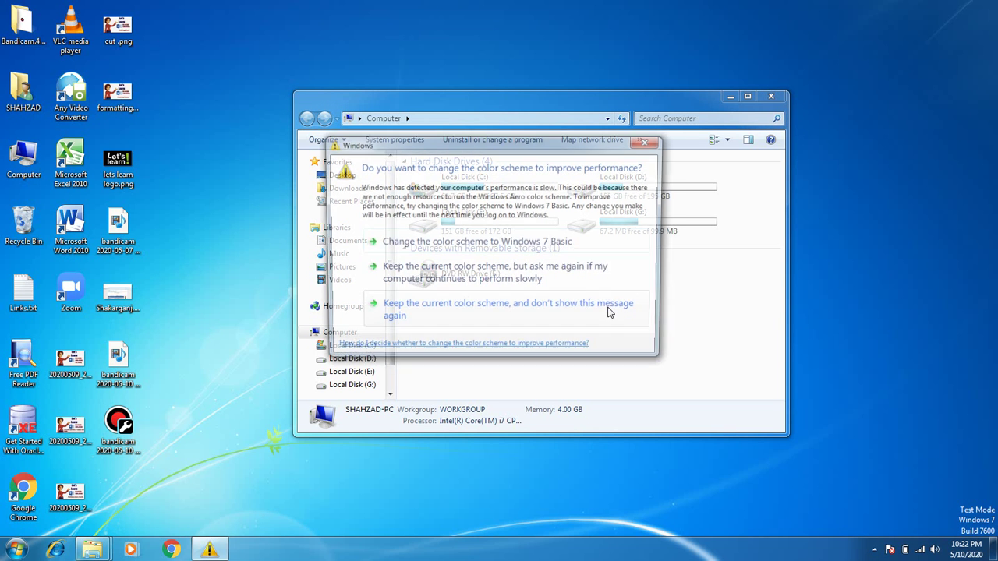
pyautogui.click(650, 141)
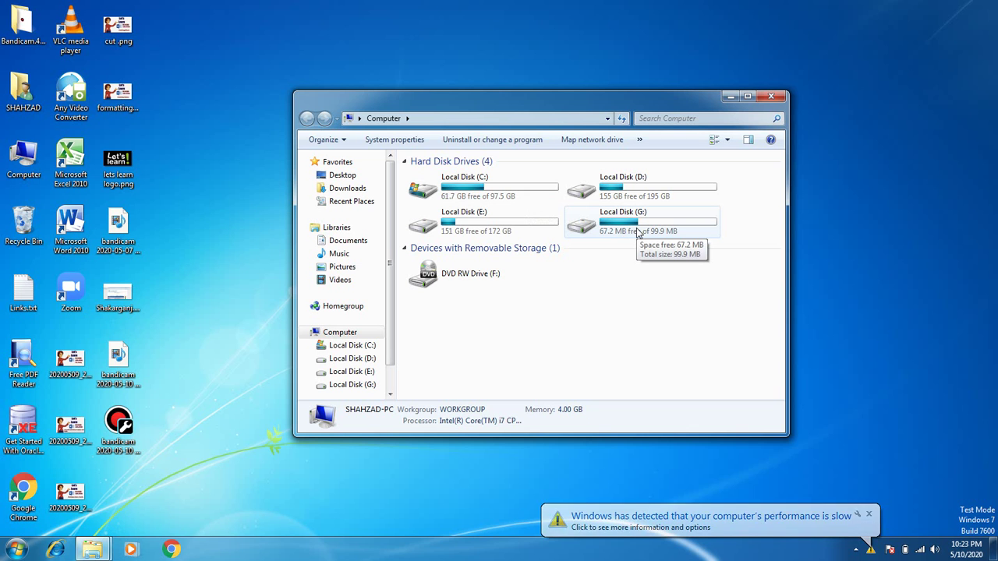
pyautogui.click(869, 515)
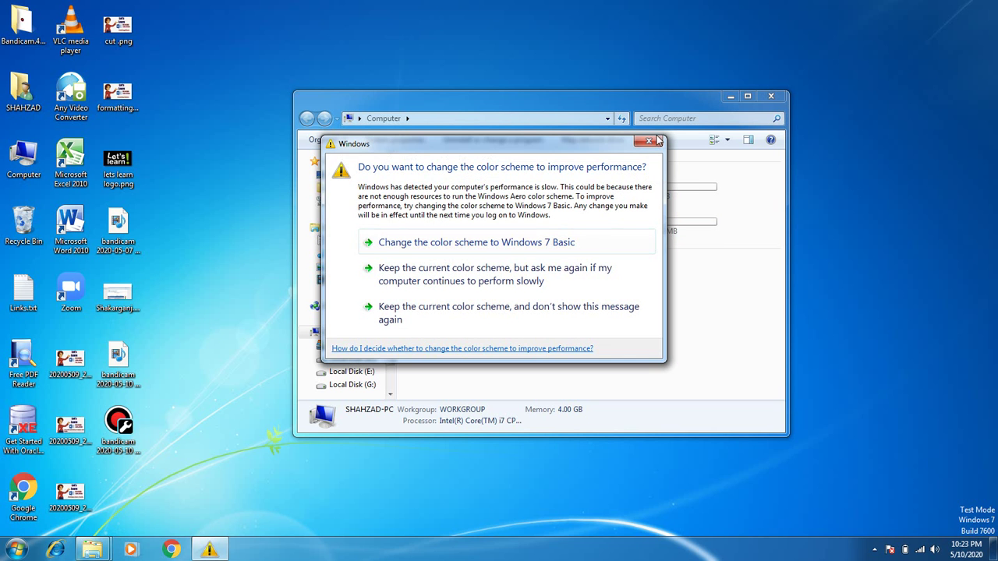
pyautogui.click(650, 142)
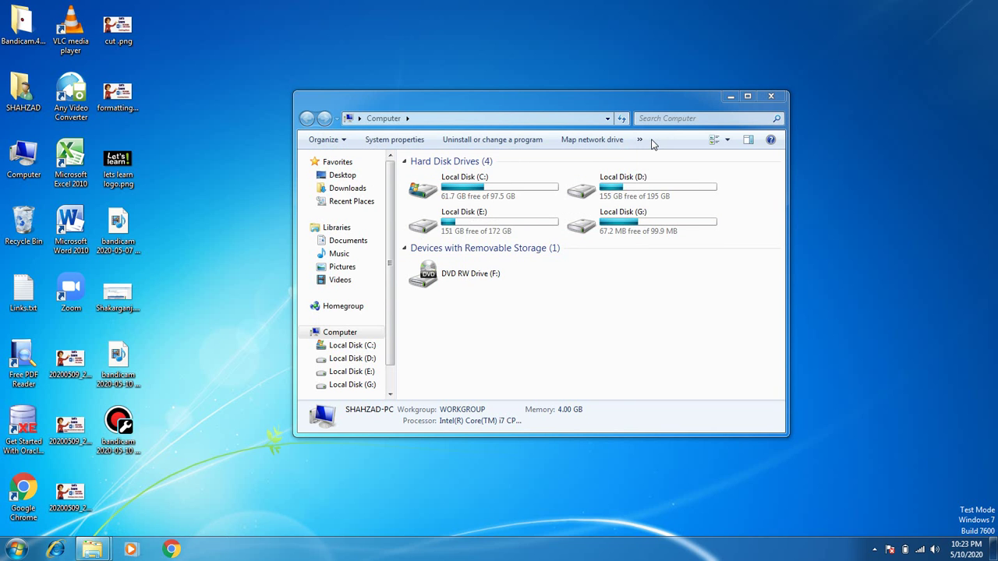
# Maximize the Computer window and view the contents of Local Disk (C:), returning to the drive list.
pyautogui.click(747, 96)
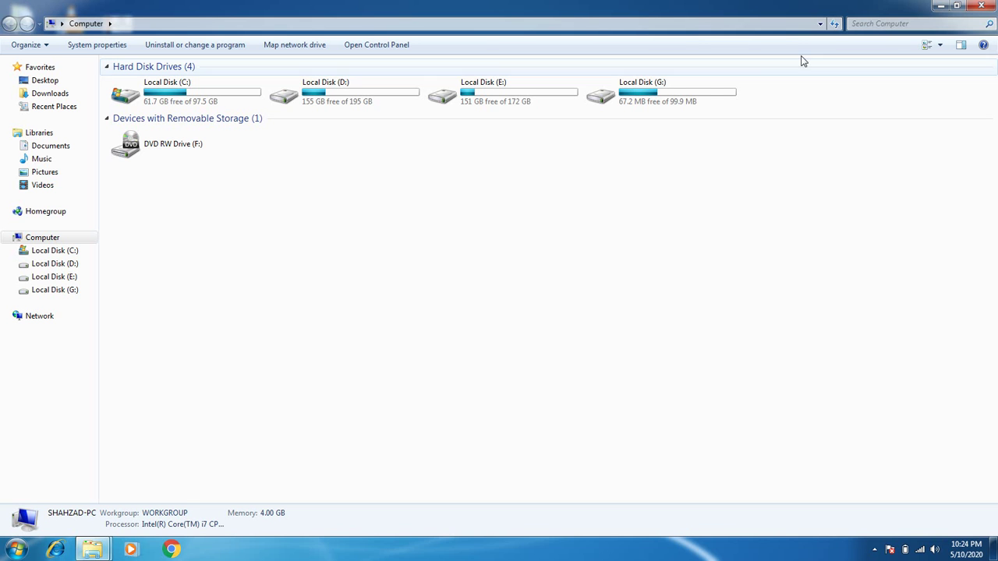
pyautogui.click(959, 6)
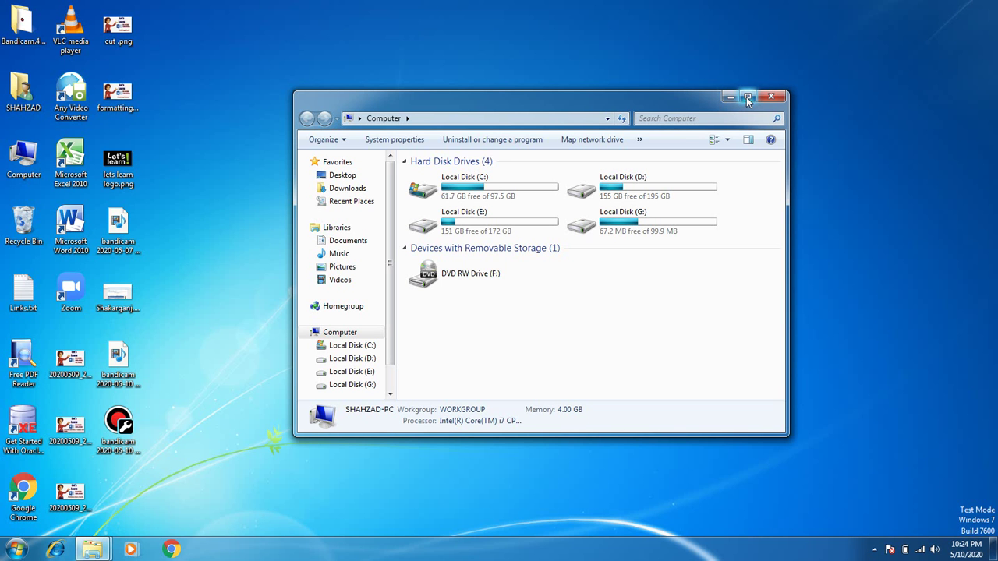
pyautogui.click(747, 97)
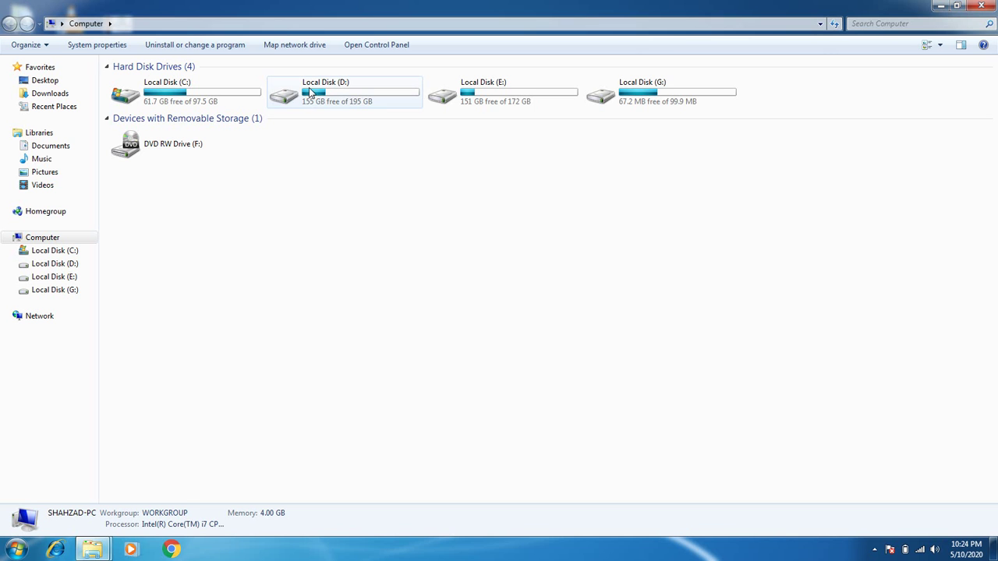
pyautogui.doubleClick(217, 88)
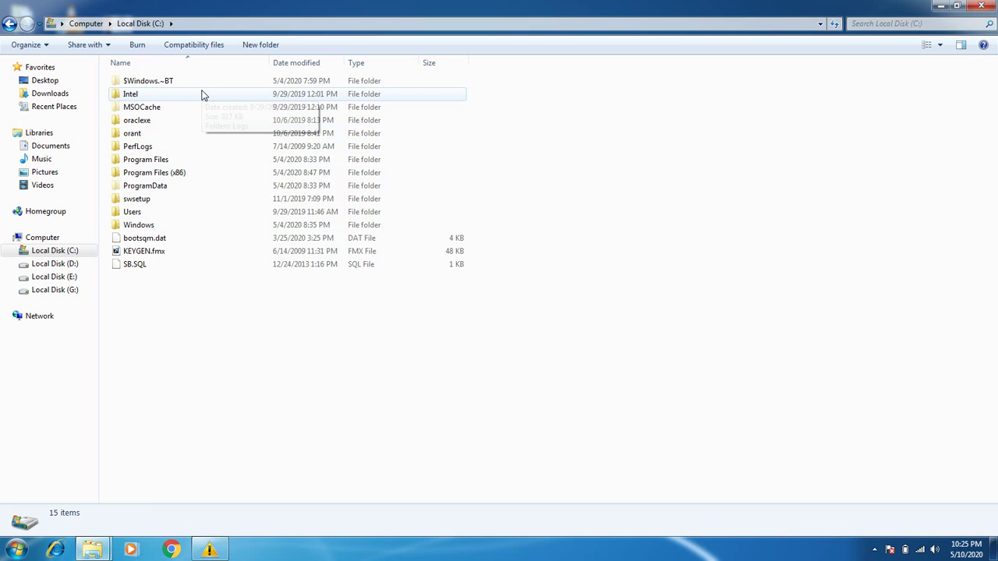
pyautogui.click(10, 24)
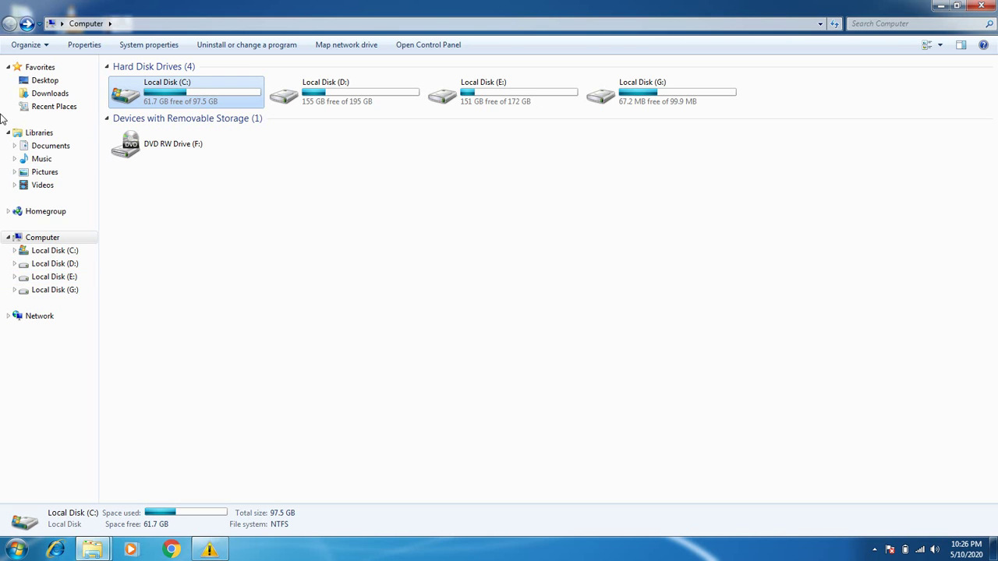
# Collapse the Favorites, Libraries and Computer groups in the folder tree, and expand Computer again.
pyautogui.click(8, 69)
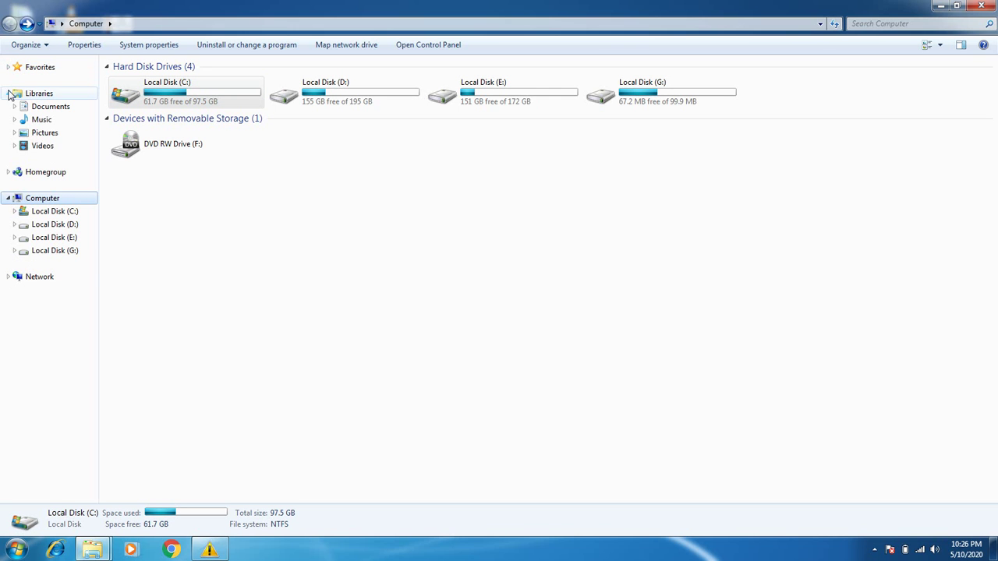
pyautogui.click(8, 94)
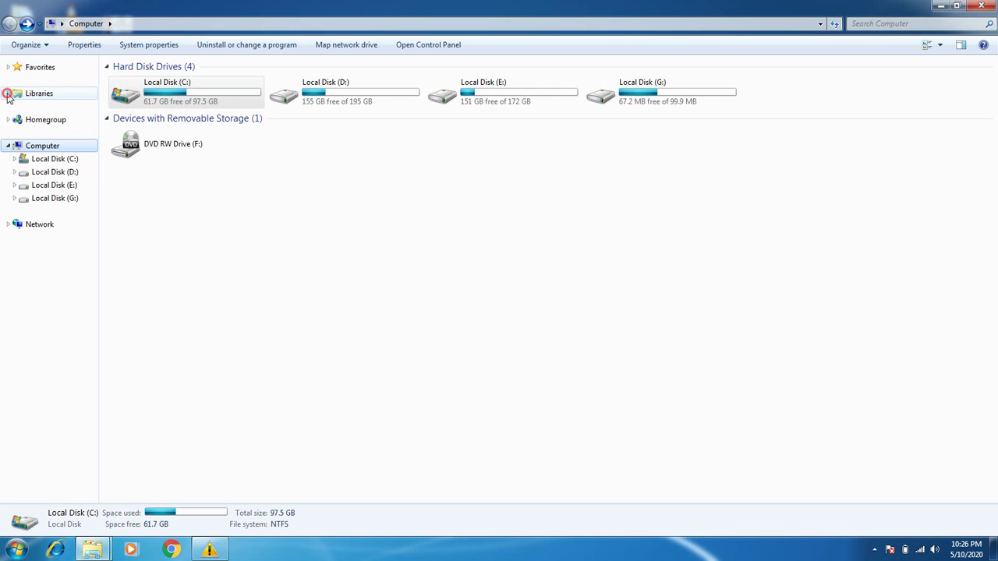
pyautogui.click(8, 146)
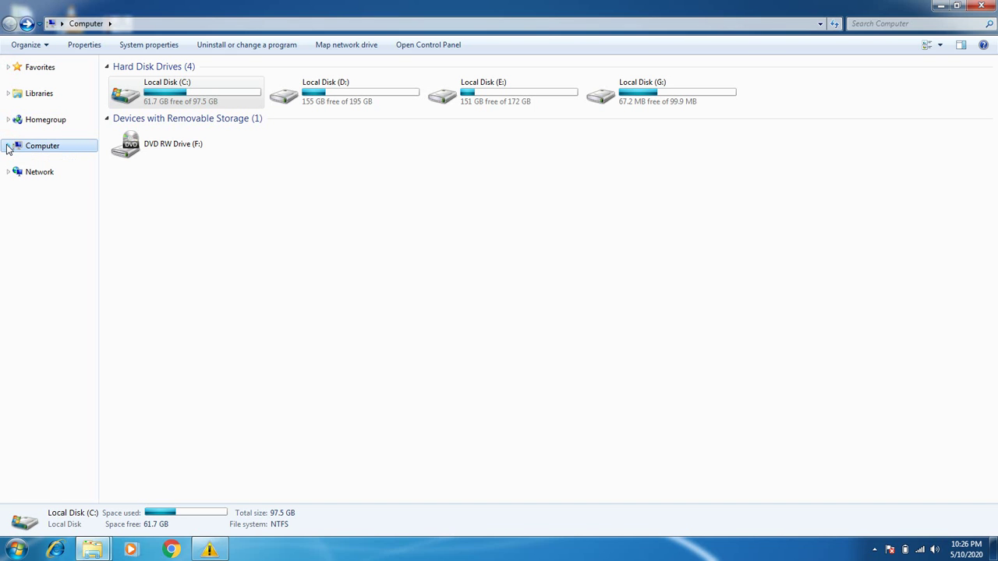
pyautogui.click(8, 146)
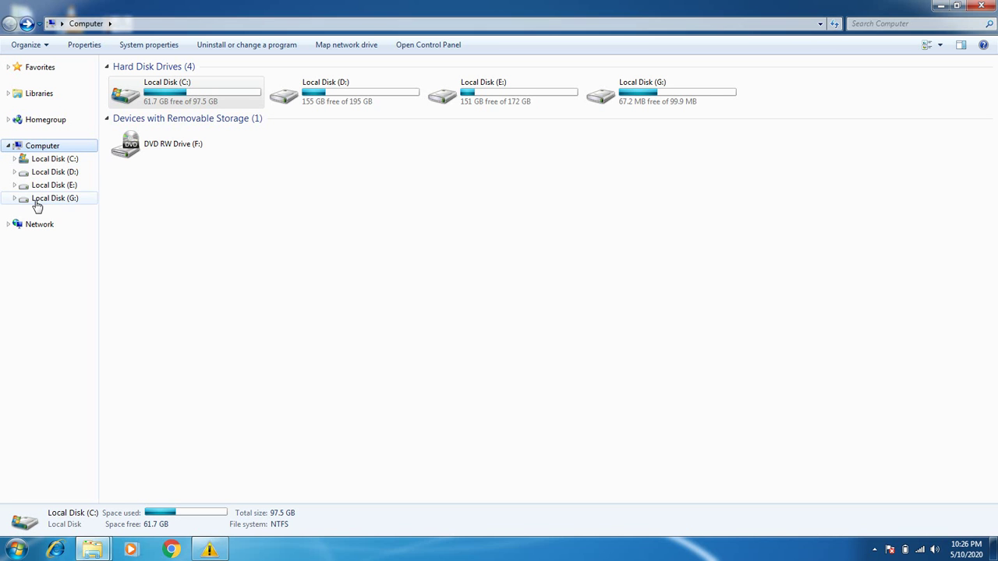
# Expand Local Disk (C:), Local Disk (D:) and Libraries in the folder tree, collapsing Local Disk (C:) again.
pyautogui.click(14, 159)
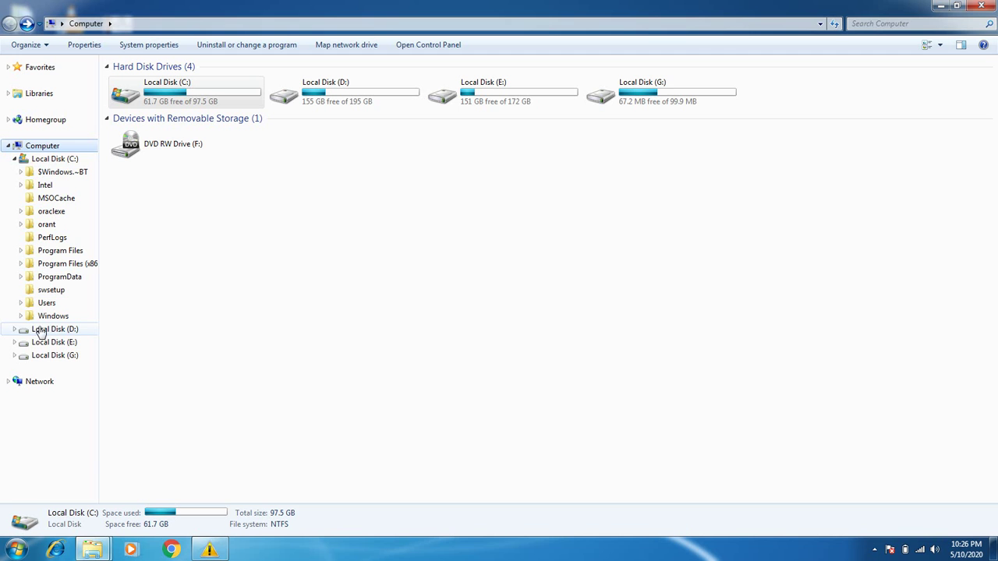
pyautogui.click(14, 329)
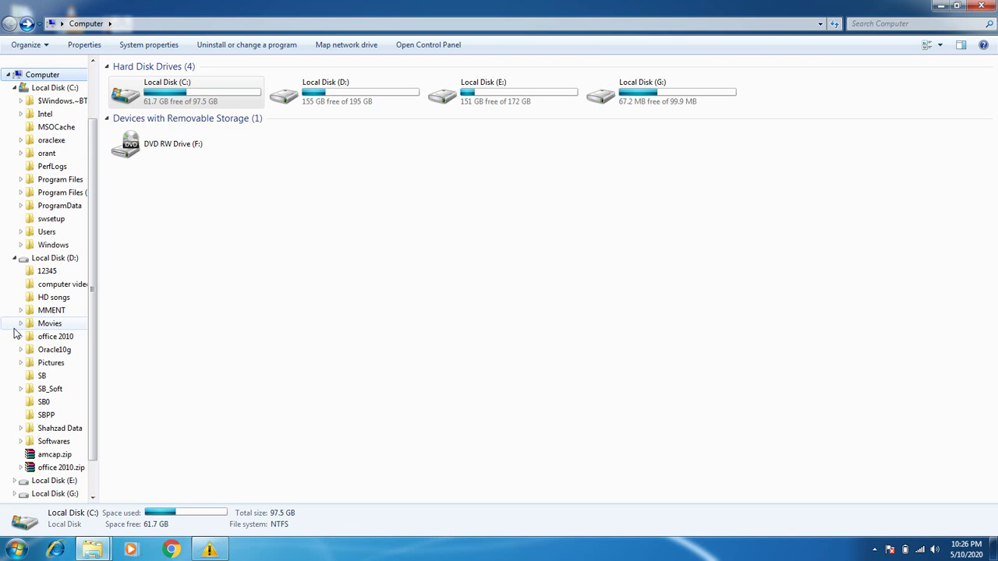
pyautogui.click(14, 88)
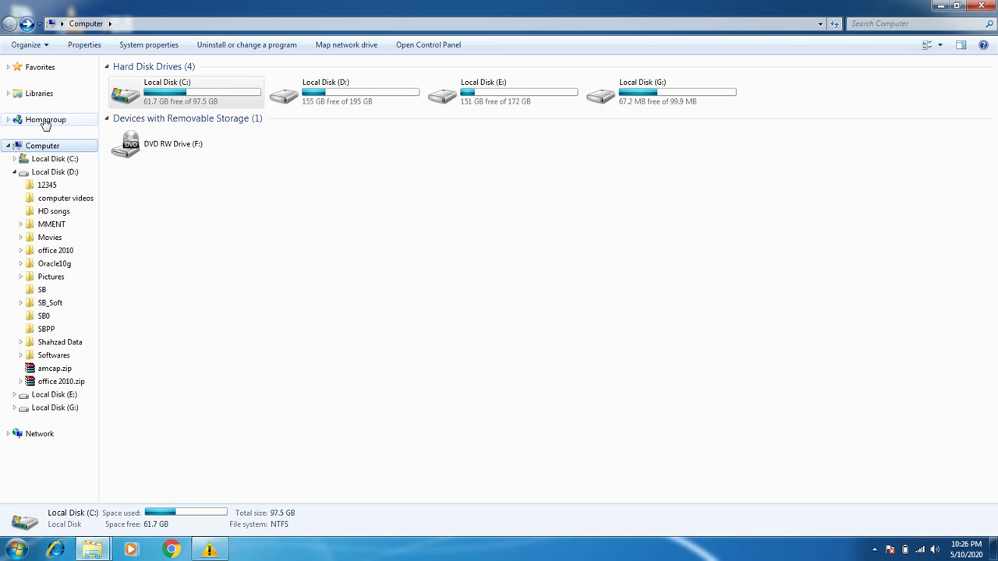
pyautogui.click(7, 94)
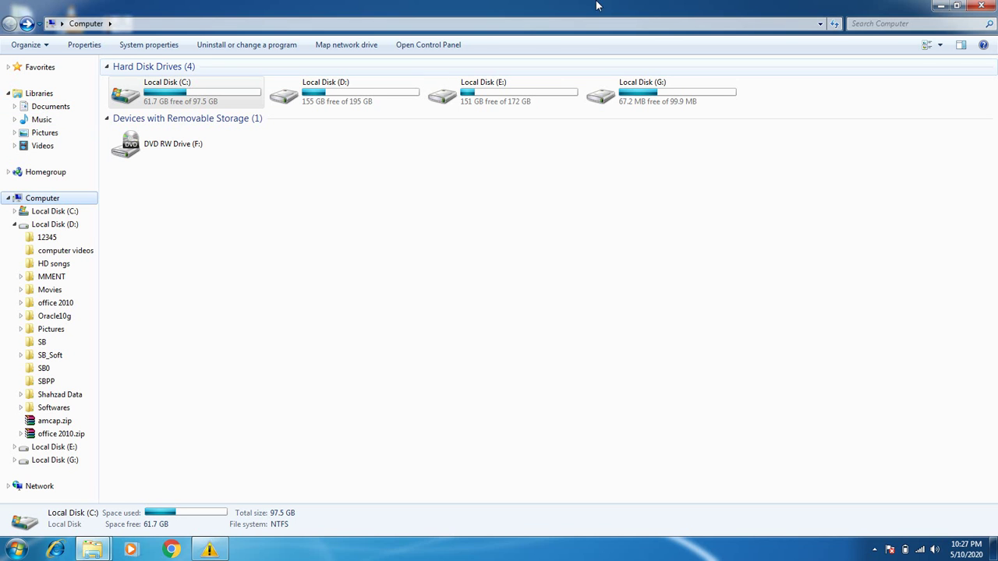
# Minimize the Computer window, bring up the open Bandicam folder window, and switch back to the Computer window.
pyautogui.click(941, 11)
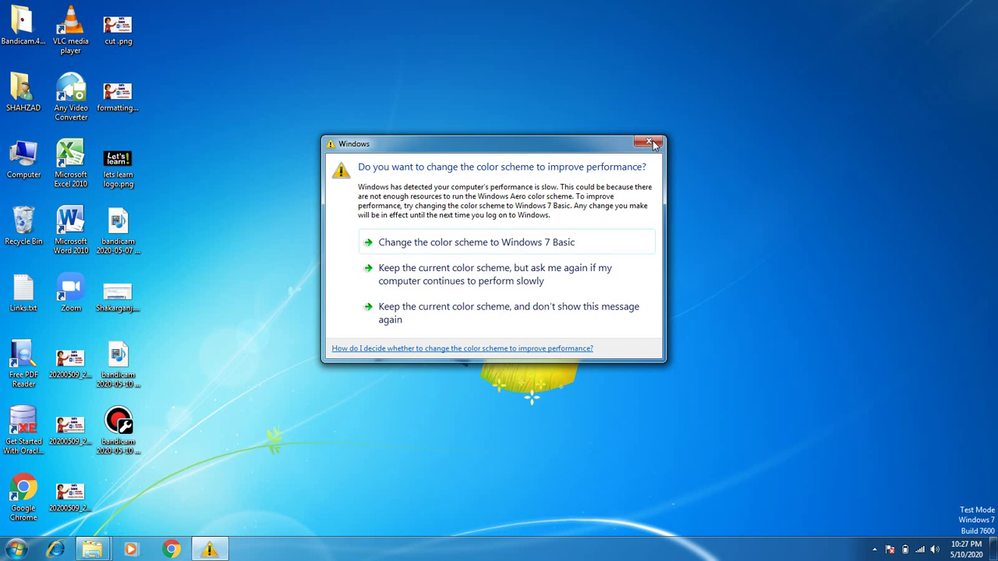
pyautogui.click(649, 141)
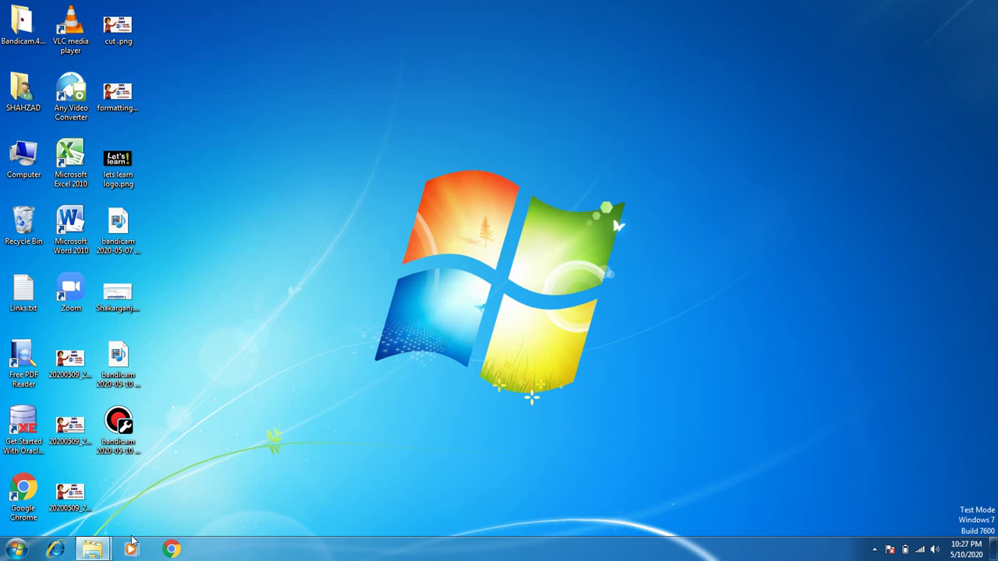
pyautogui.moveTo(94, 550)
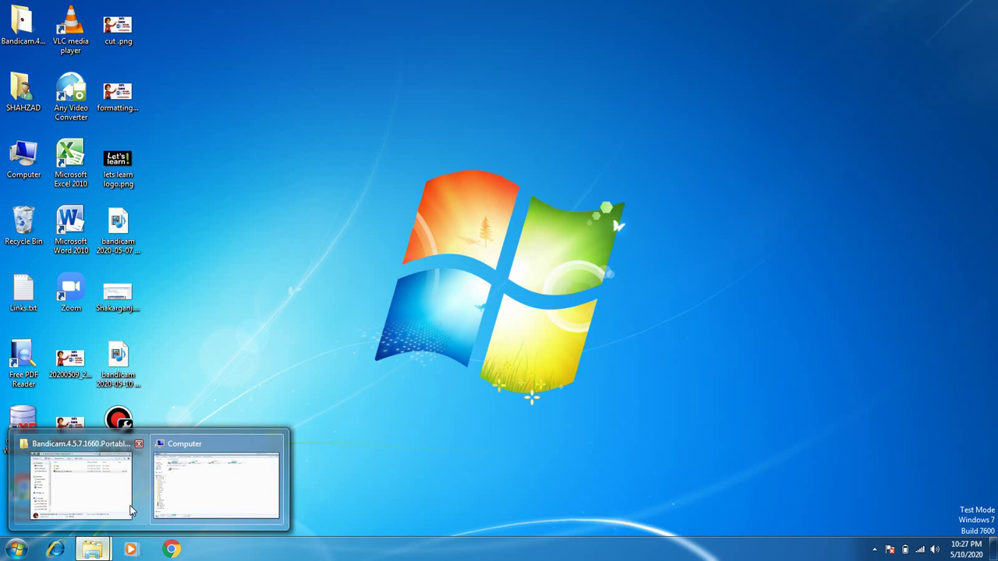
pyautogui.click(106, 499)
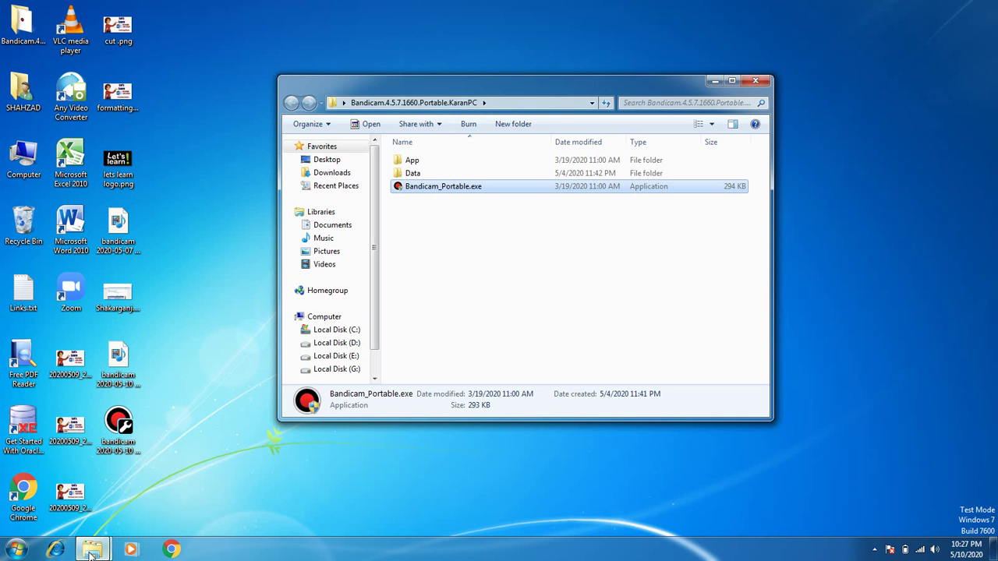
pyautogui.moveTo(94, 551)
pyautogui.click(225, 468)
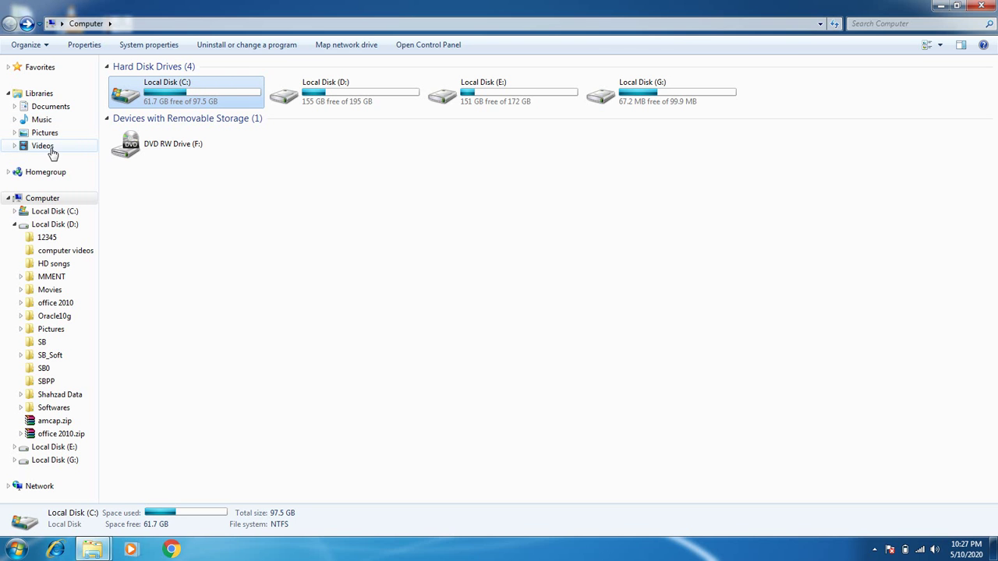
# Expand Favorites, open Desktop, and select the block of six items spanning Free PDF Reader to the bandicam .mp4.bfix file.
pyautogui.click(9, 68)
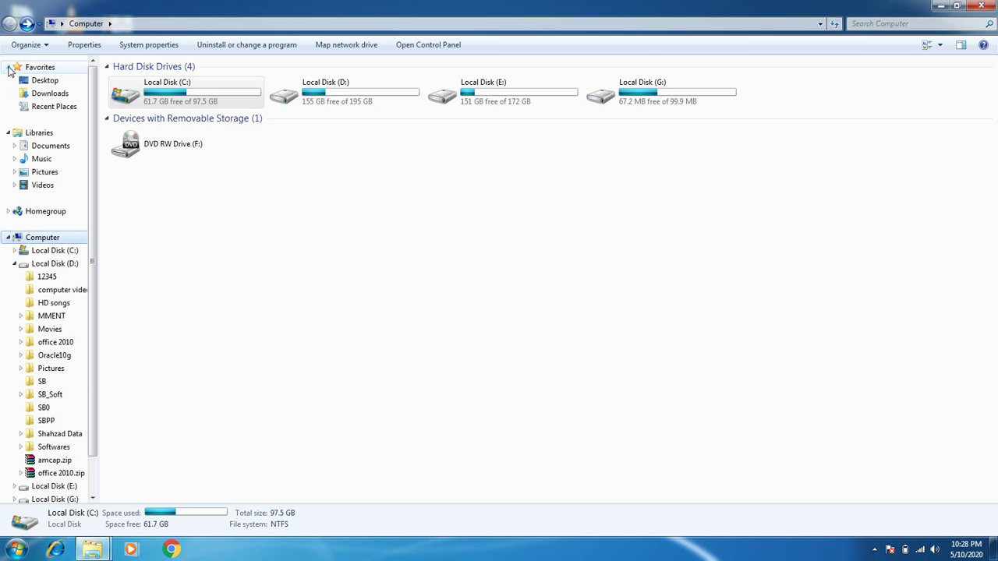
pyautogui.click(47, 81)
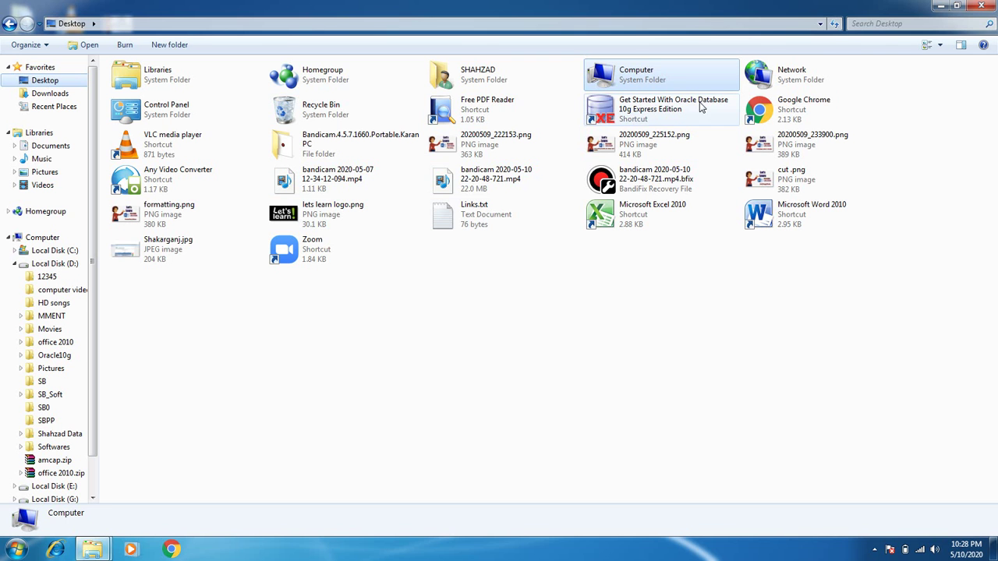
pyautogui.moveTo(702, 120); pyautogui.dragTo(500, 239)
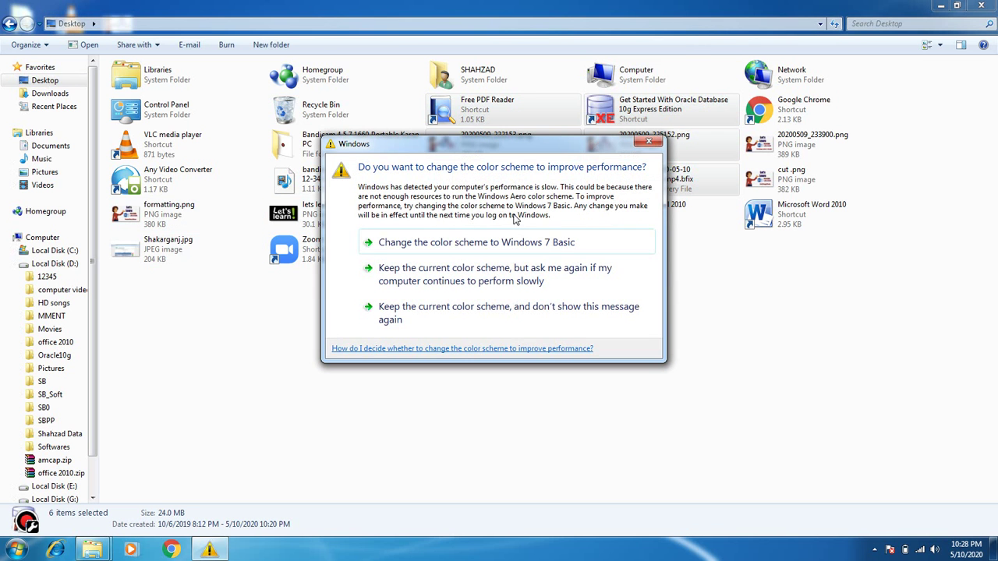
pyautogui.press('Escape')
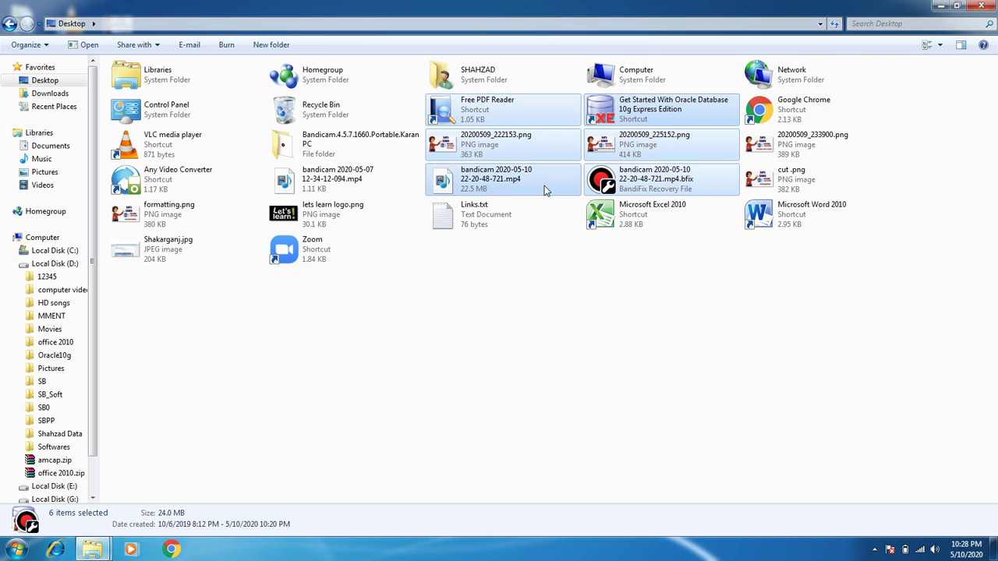
# Close the Bandicam folder window behind the Desktop window and bring the Desktop window back up.
pyautogui.click(979, 7)
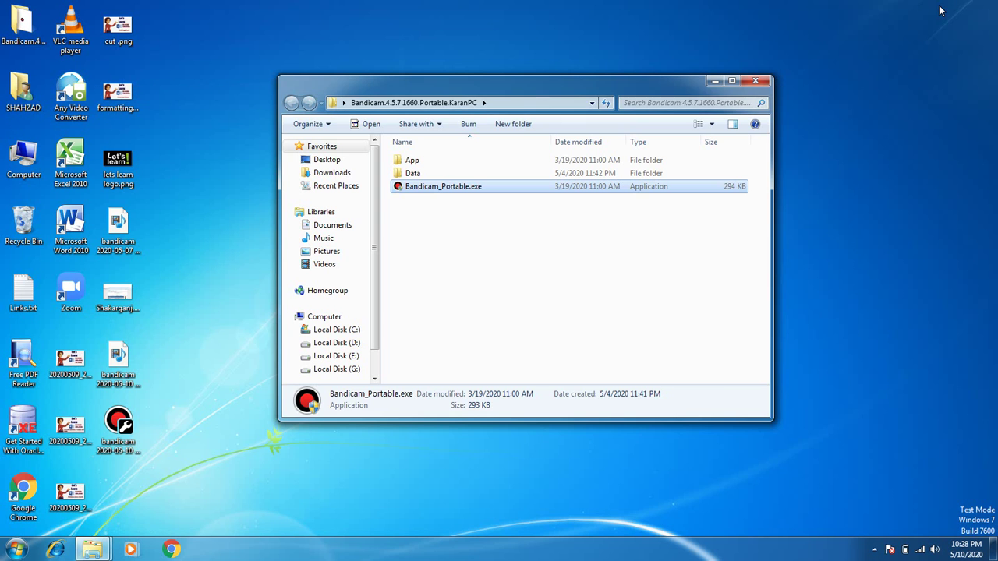
pyautogui.click(755, 79)
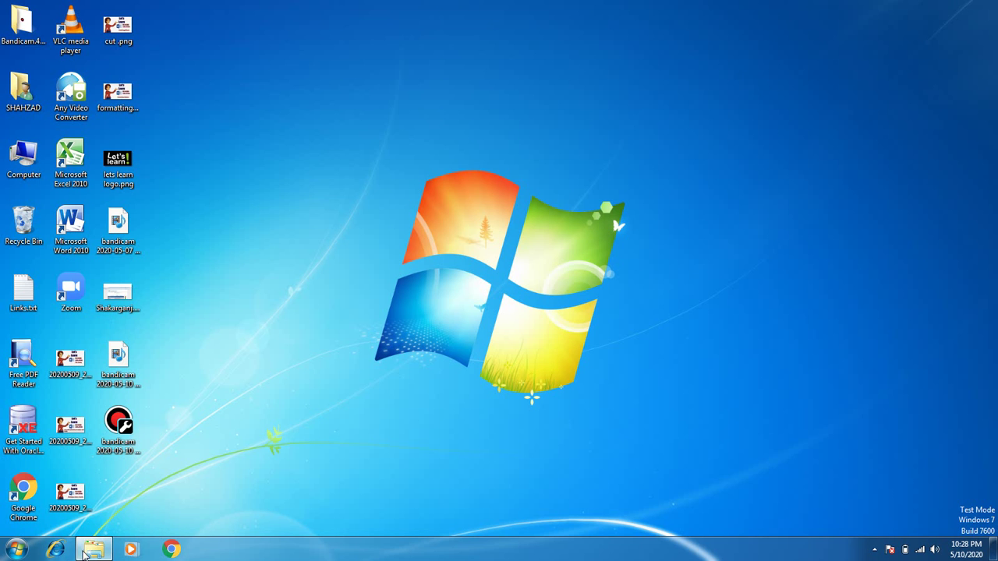
pyautogui.click(86, 549)
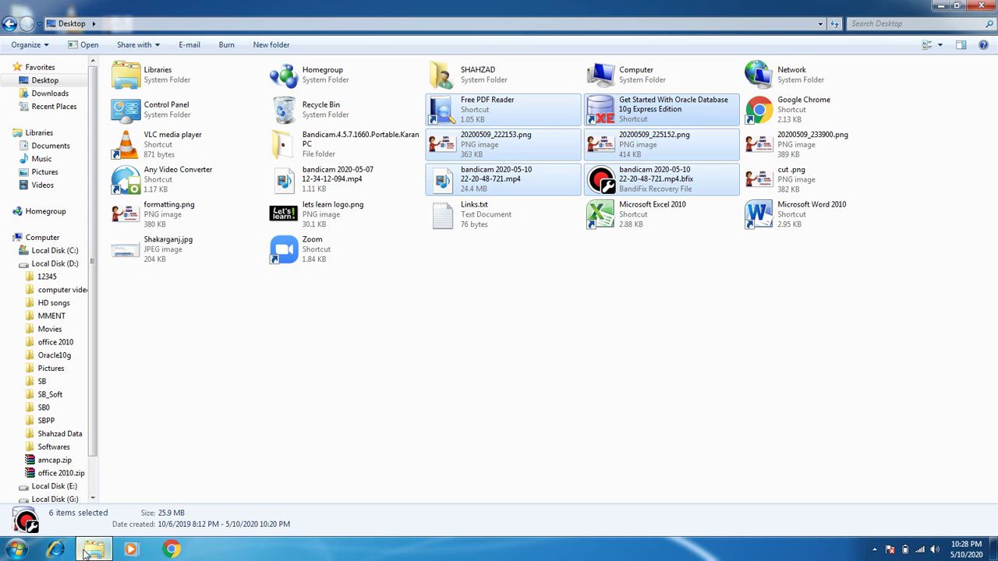
# View the contents of Downloads, Recent Places and Favorites, and go back to Recent Places.
pyautogui.click(77, 94)
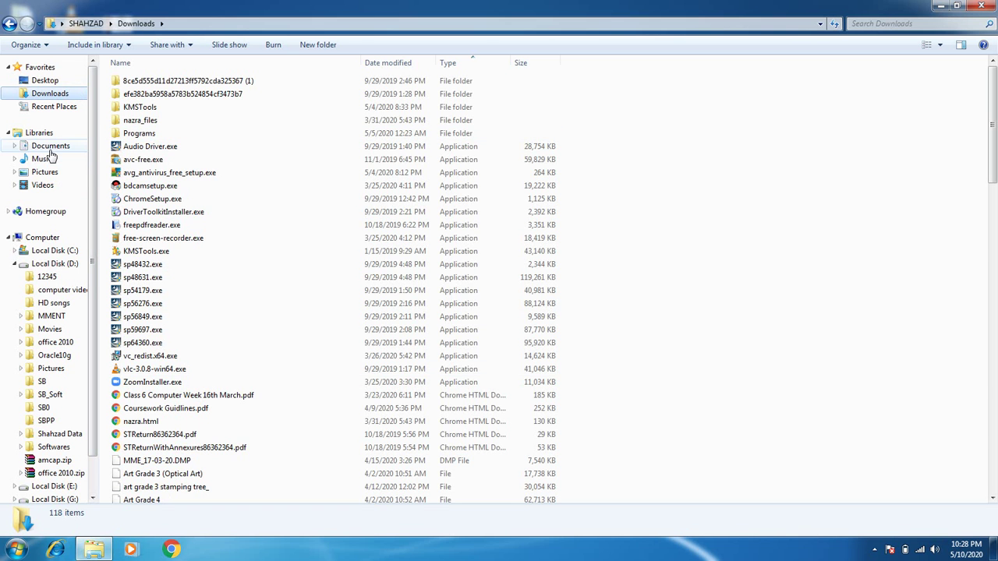
pyautogui.click(29, 93)
pyautogui.click(27, 113)
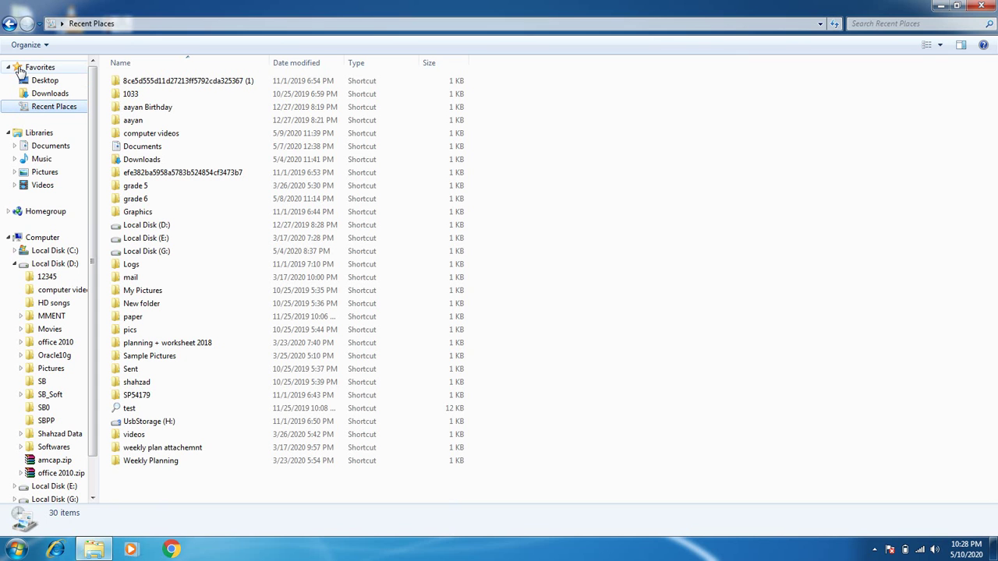
pyautogui.click(19, 70)
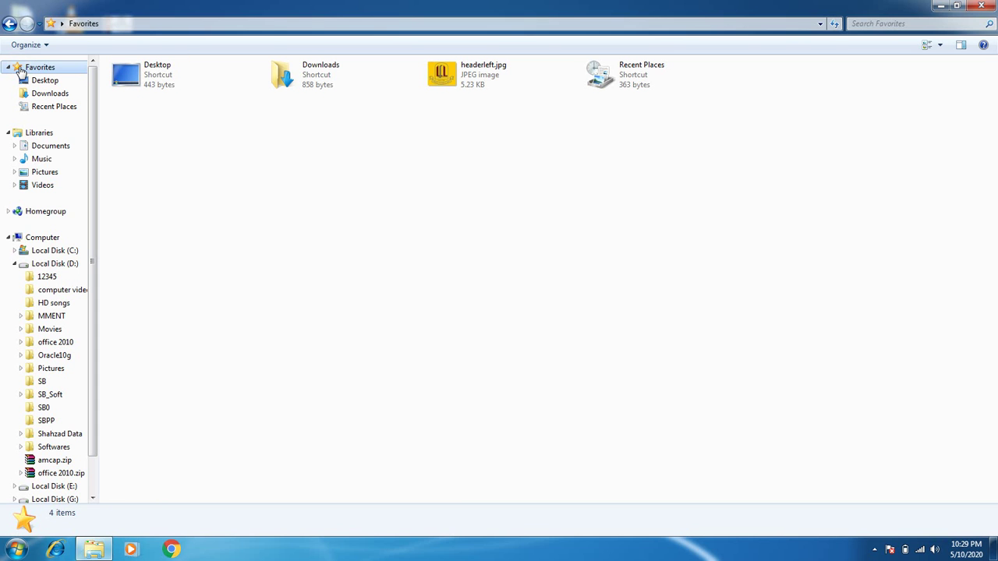
pyautogui.click(10, 24)
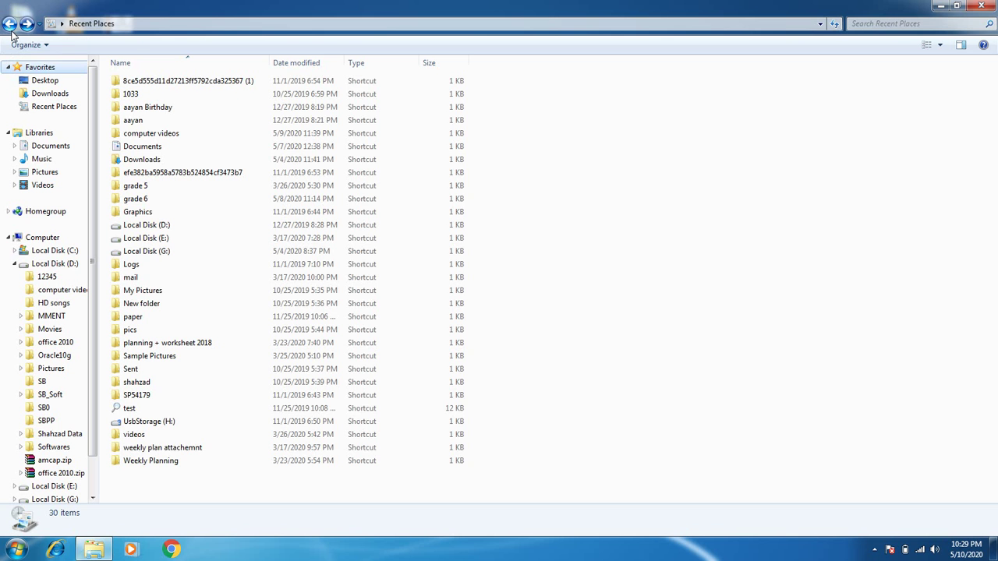
# Go back to the Downloads folder and close its window.
pyautogui.click(10, 24)
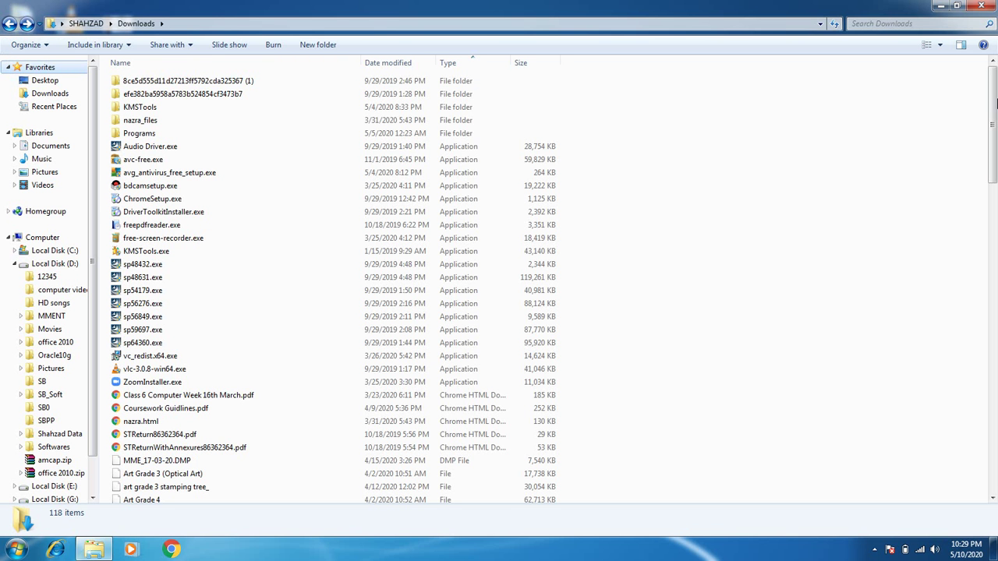
pyautogui.click(981, 6)
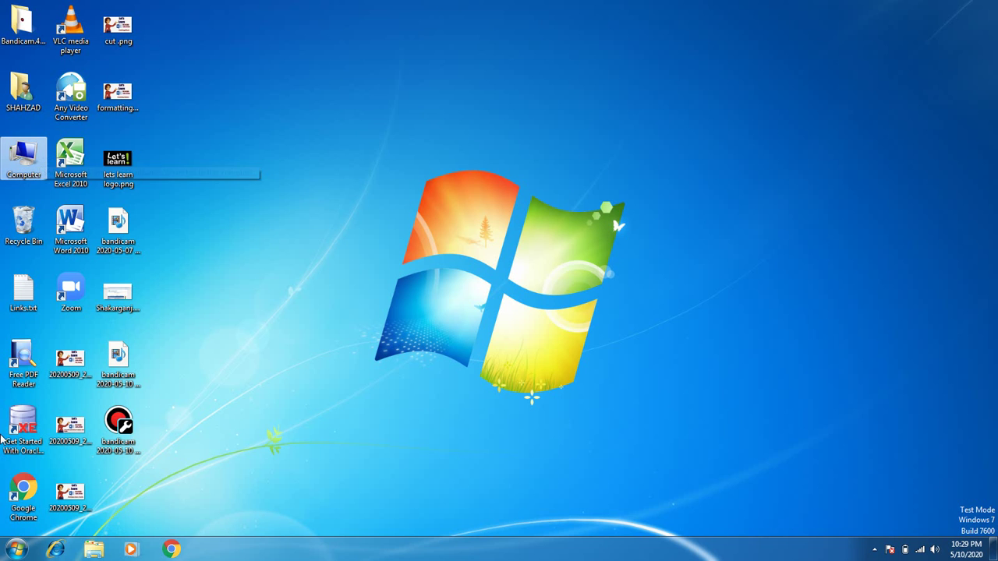
# Open the Computer window from the Start menu to view the drives, and close it again.
pyautogui.click(17, 549)
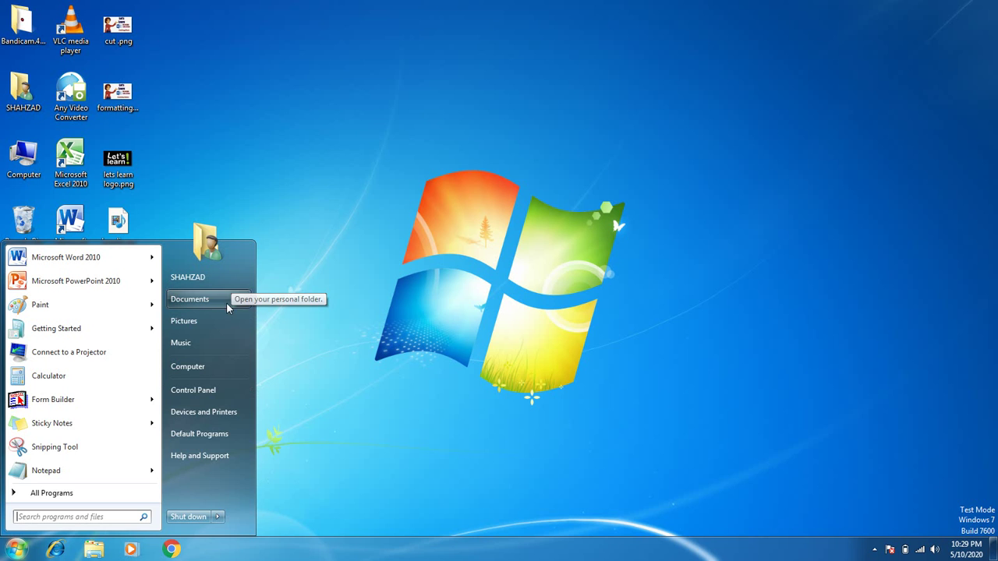
pyautogui.click(211, 367)
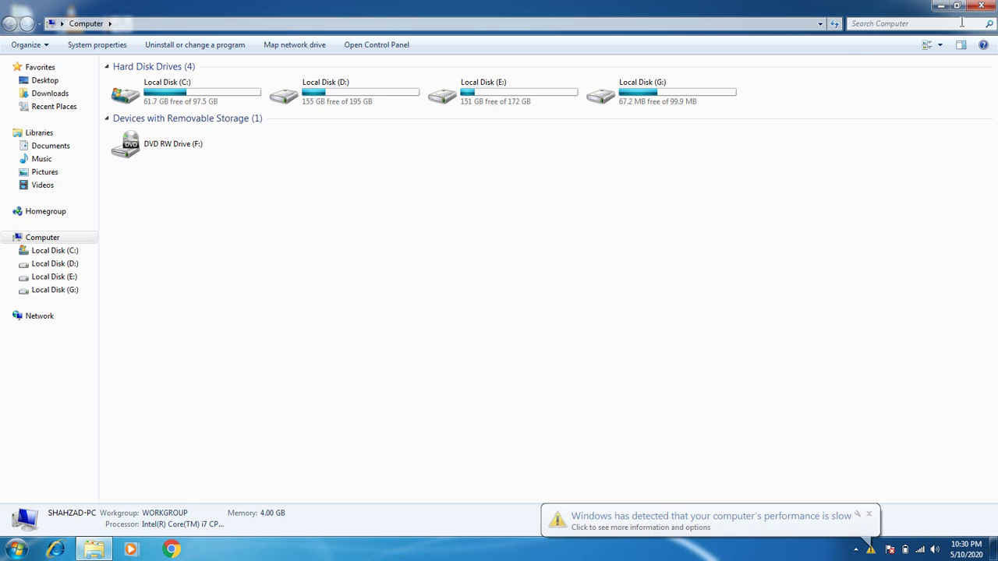
pyautogui.click(981, 6)
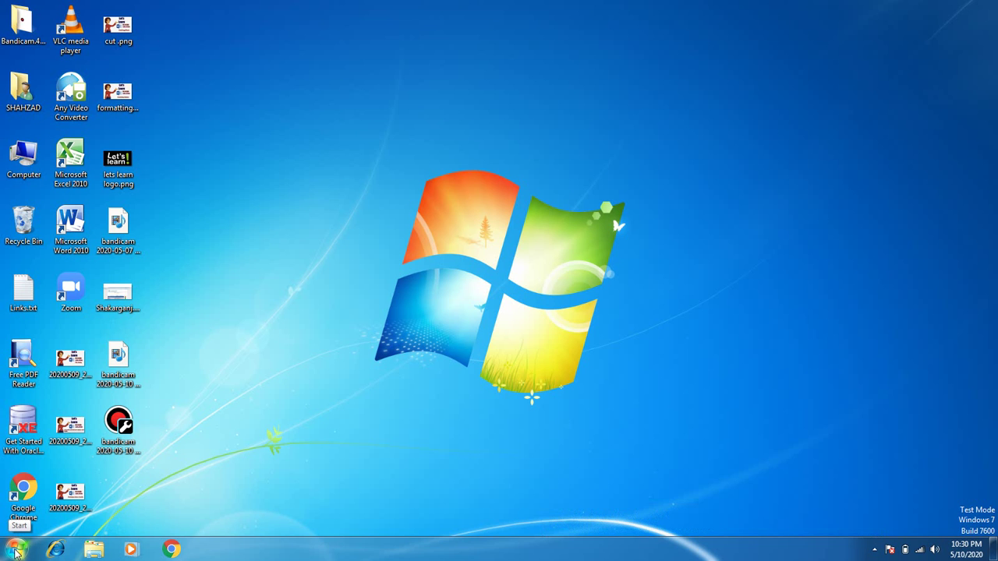
pyautogui.click(16, 552)
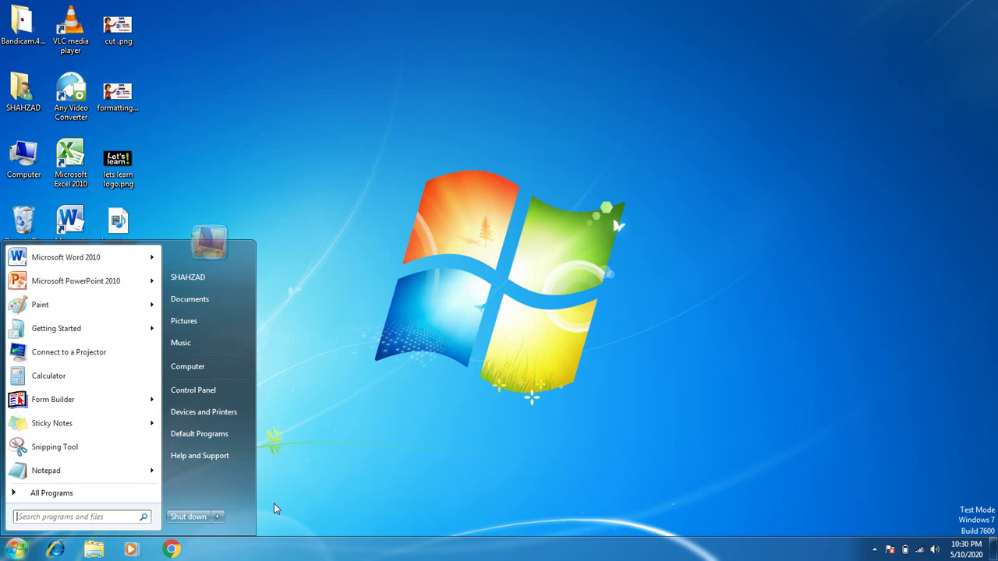
pyautogui.click(295, 493)
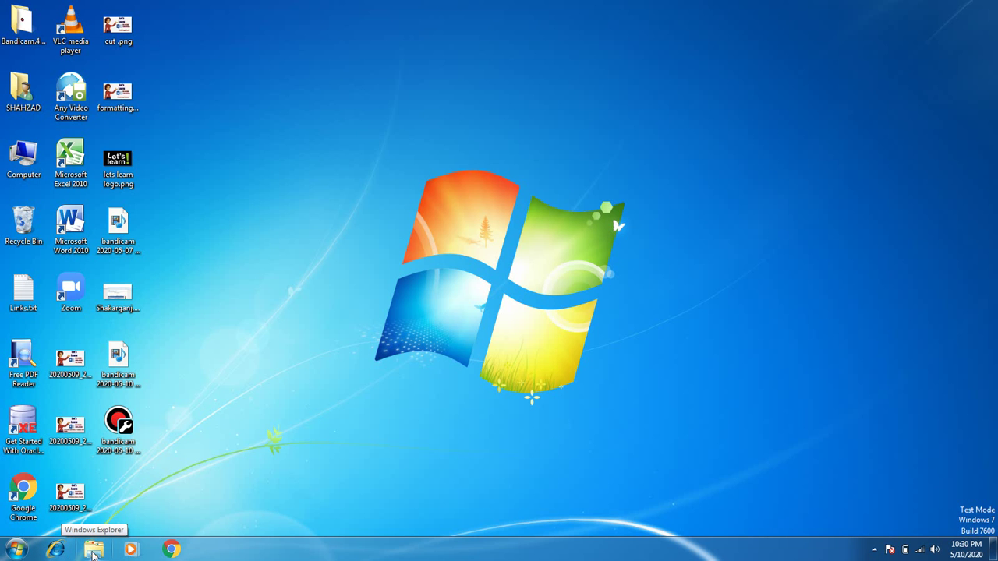
# Open Windows Explorer at Libraries and view the contents of Local Disk (C:).
pyautogui.click(92, 551)
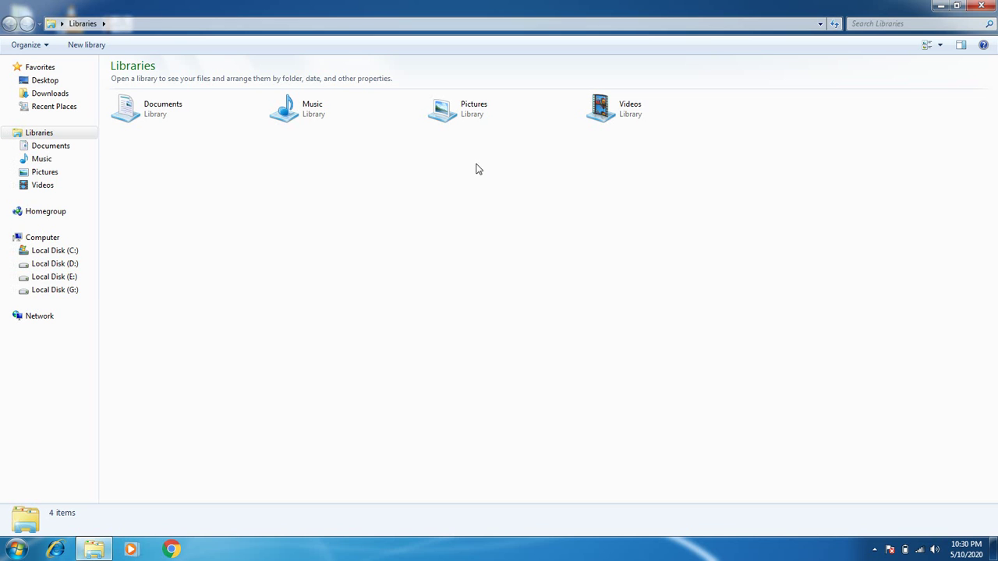
pyautogui.click(70, 251)
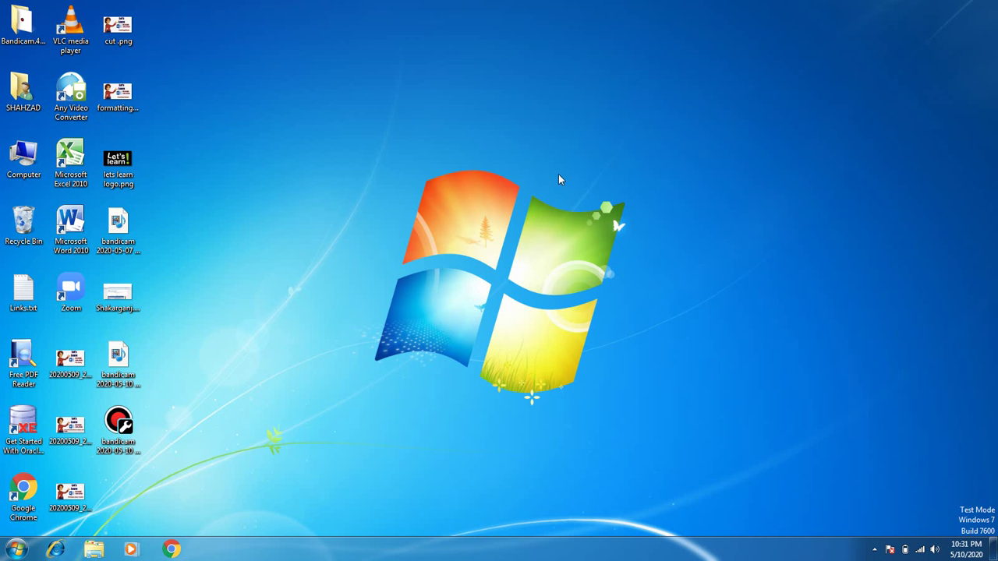
# Start Microsoft Word 2010 with a blank document and open the Save As dialog for it.
pyautogui.click(17, 550)
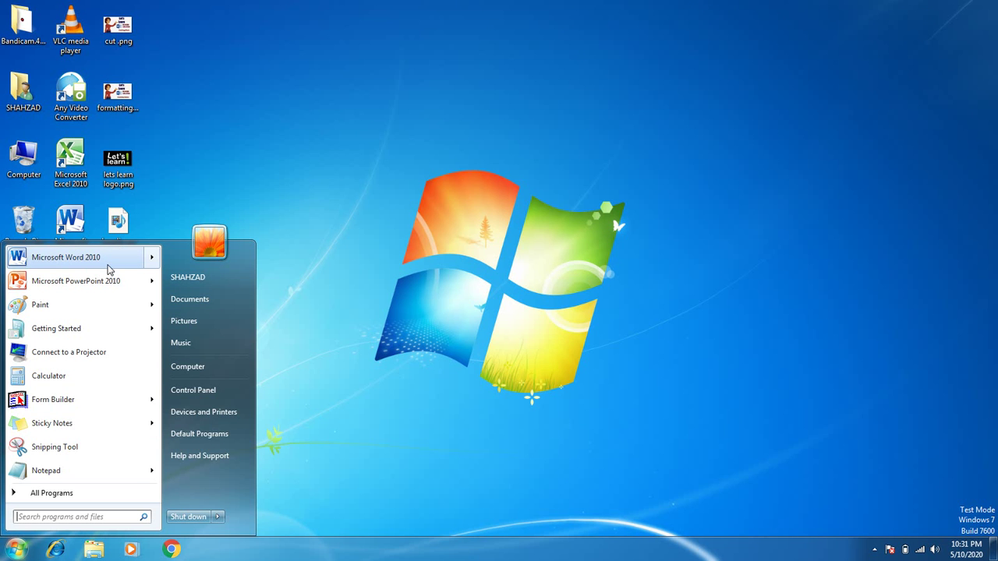
pyautogui.click(110, 259)
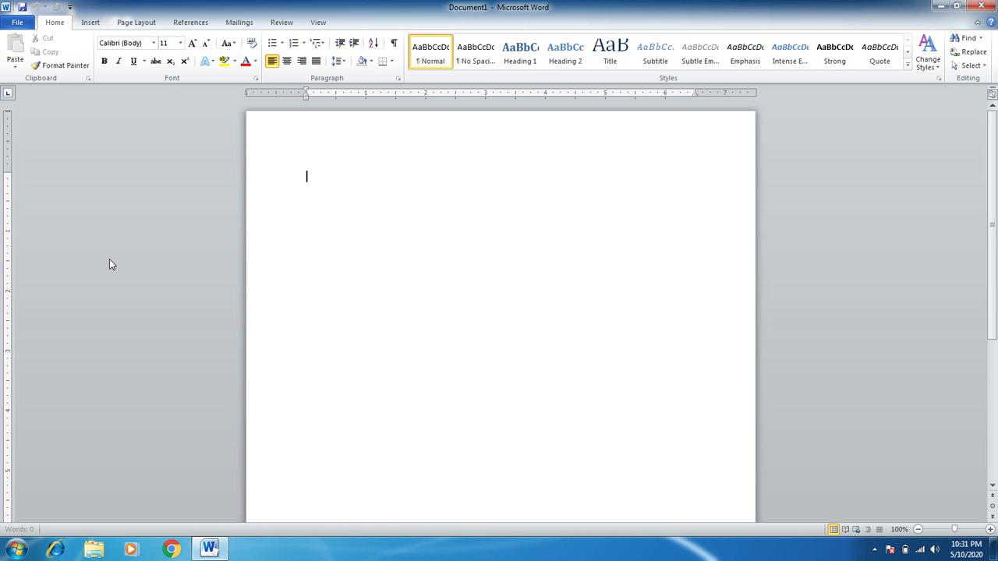
pyautogui.click(21, 25)
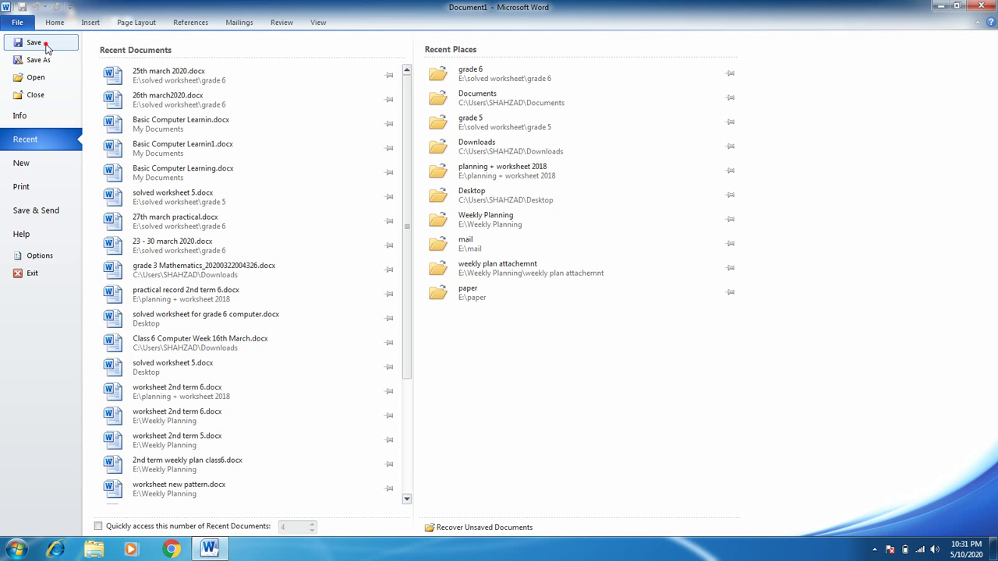
pyautogui.click(34, 43)
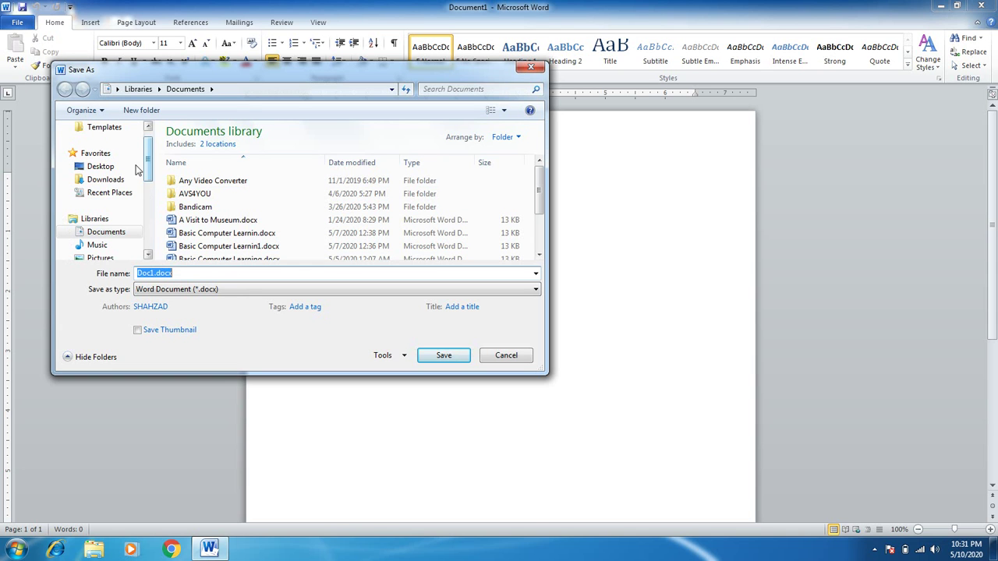
# View Downloads in the folder tree of the Save As dialog and choose Local Disk (D:) as the save location.
pyautogui.click(122, 183)
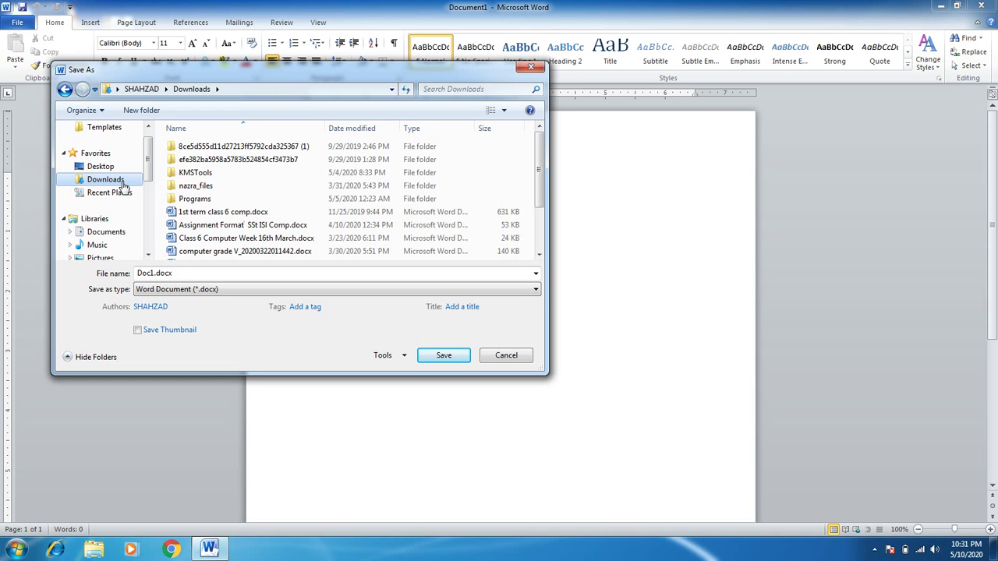
pyautogui.click(148, 258)
pyautogui.click(149, 258)
pyautogui.click(148, 258)
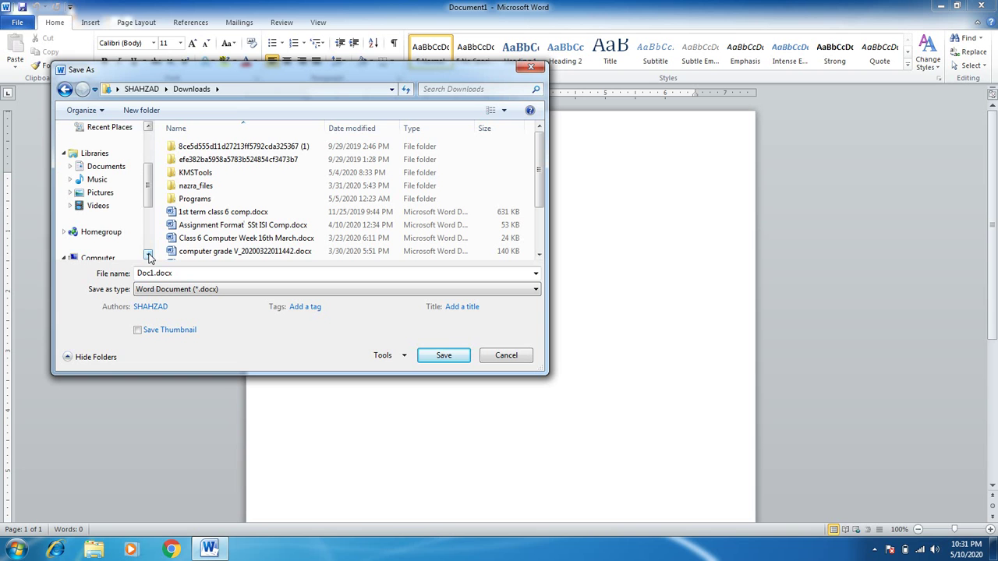
pyautogui.click(148, 258)
pyautogui.click(148, 258)
pyautogui.click(148, 258)
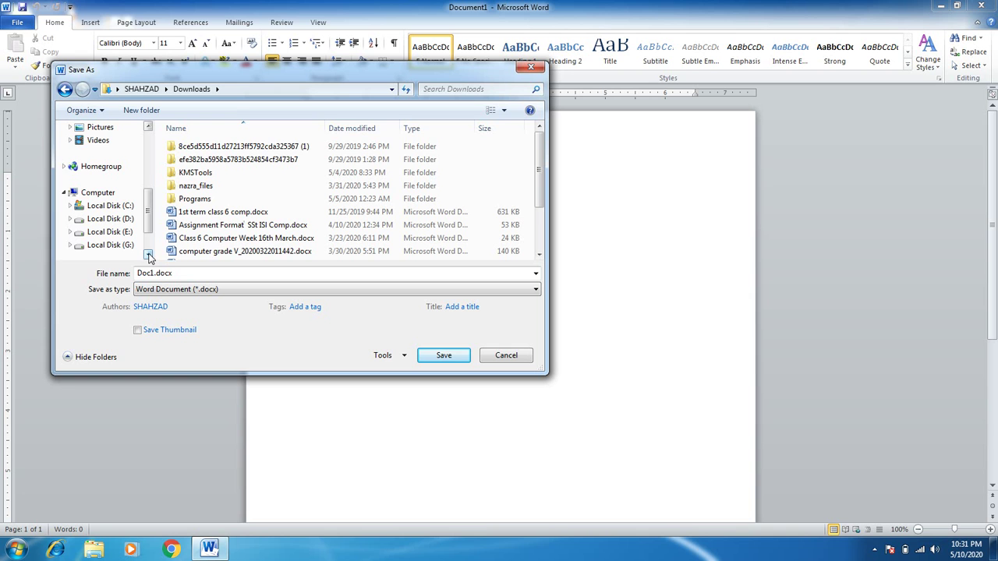
pyautogui.click(148, 258)
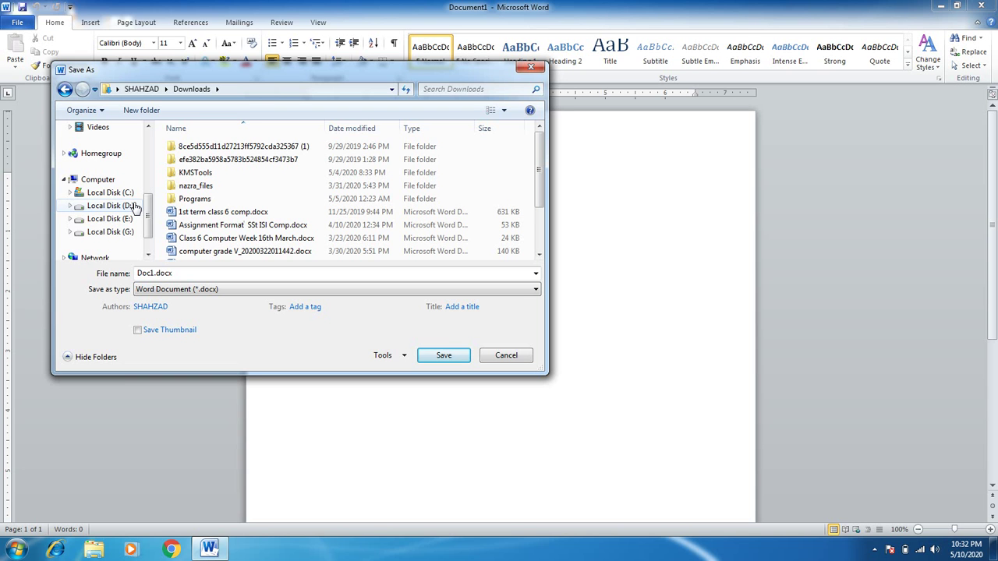
pyautogui.click(124, 208)
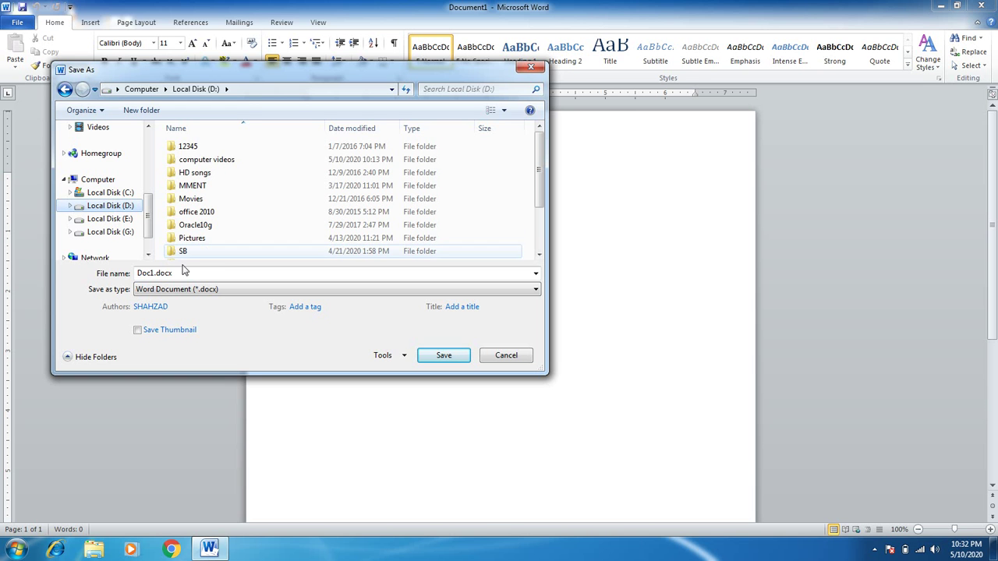
# Save the blank document under the name Doc1.docx and close Word.
pyautogui.click(183, 275)
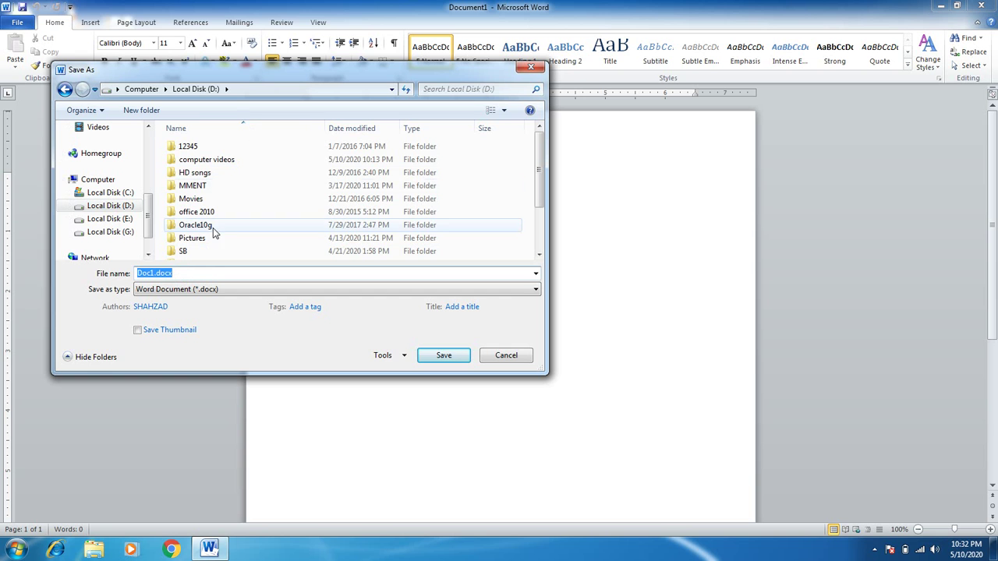
pyautogui.click(183, 274)
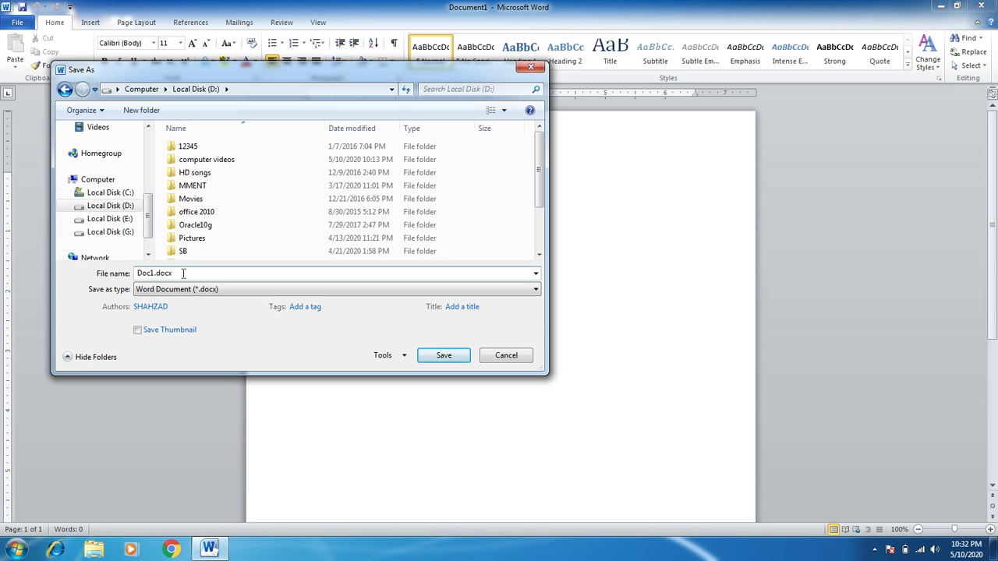
pyautogui.click(439, 356)
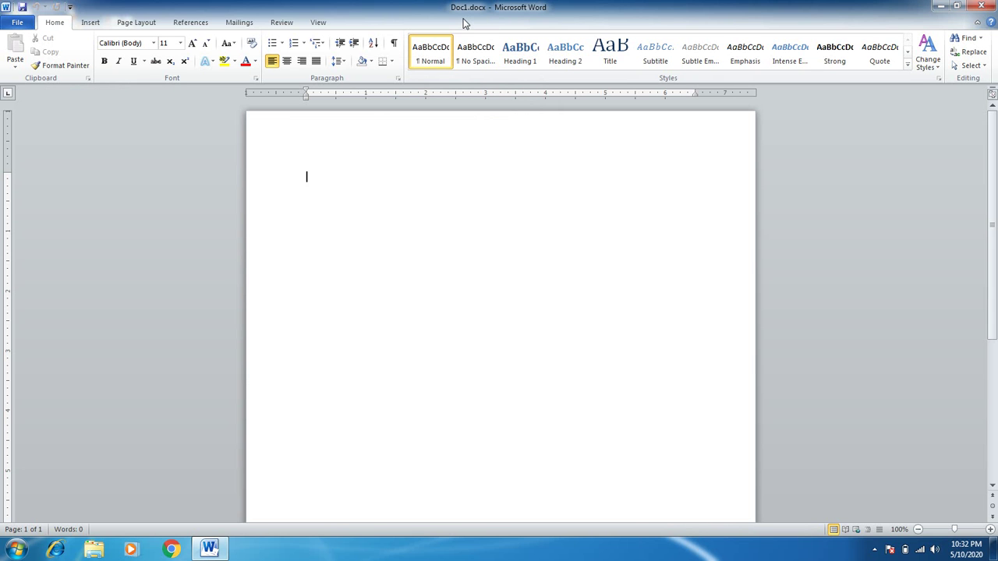
pyautogui.click(982, 7)
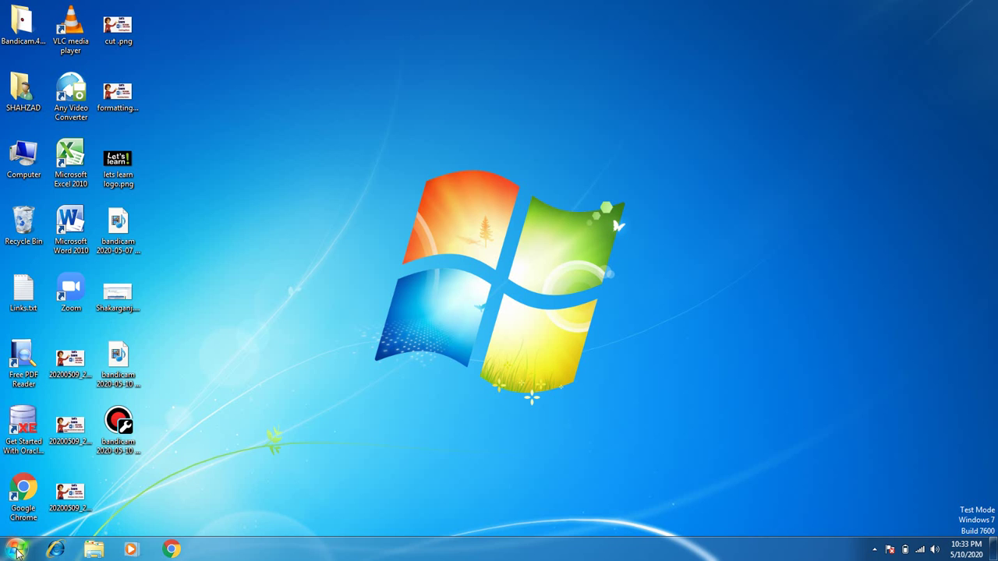
# Search the computer for "doc1" from the Start menu and open Doc1.docx.
pyautogui.click(17, 552)
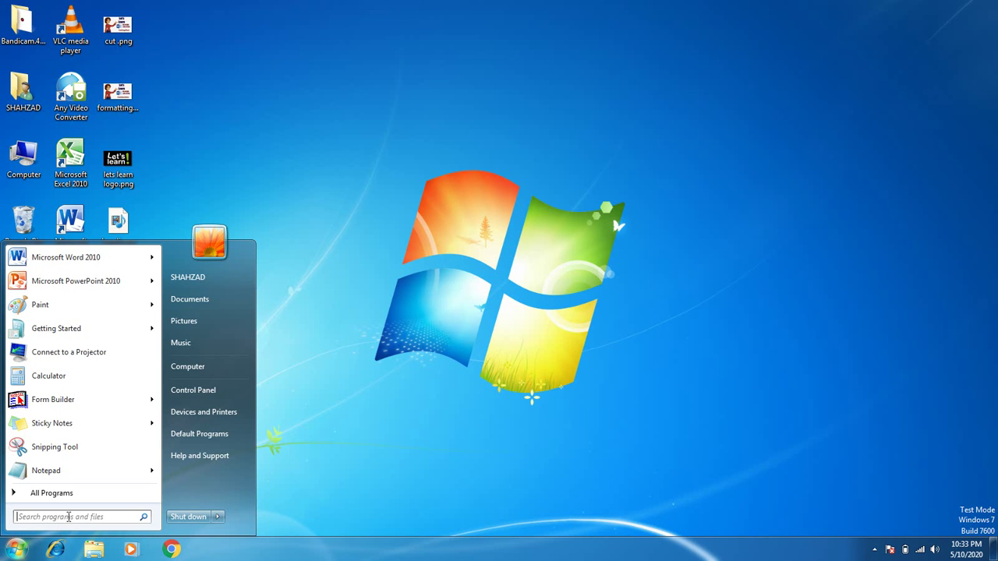
pyautogui.write('doc1')
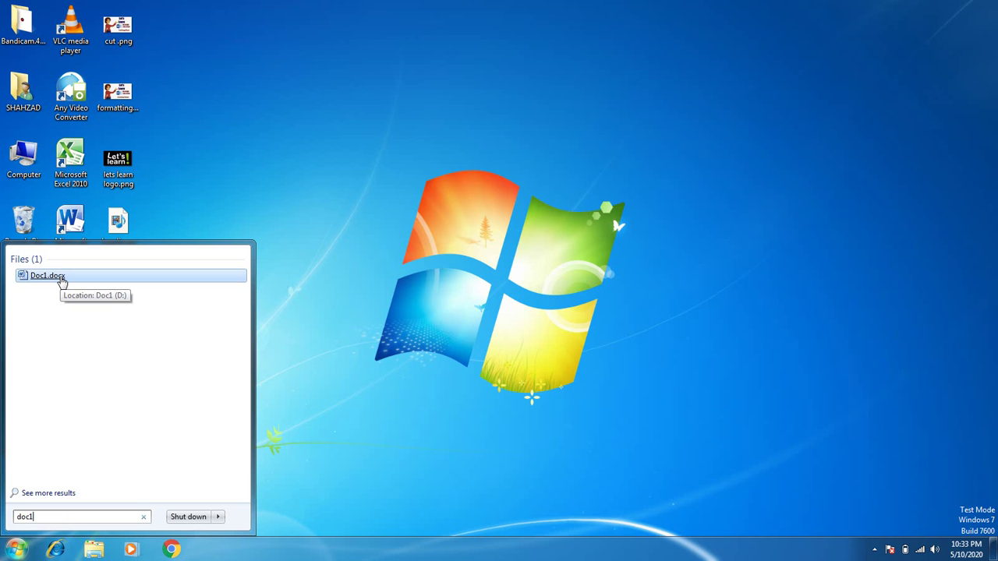
pyautogui.click(62, 278)
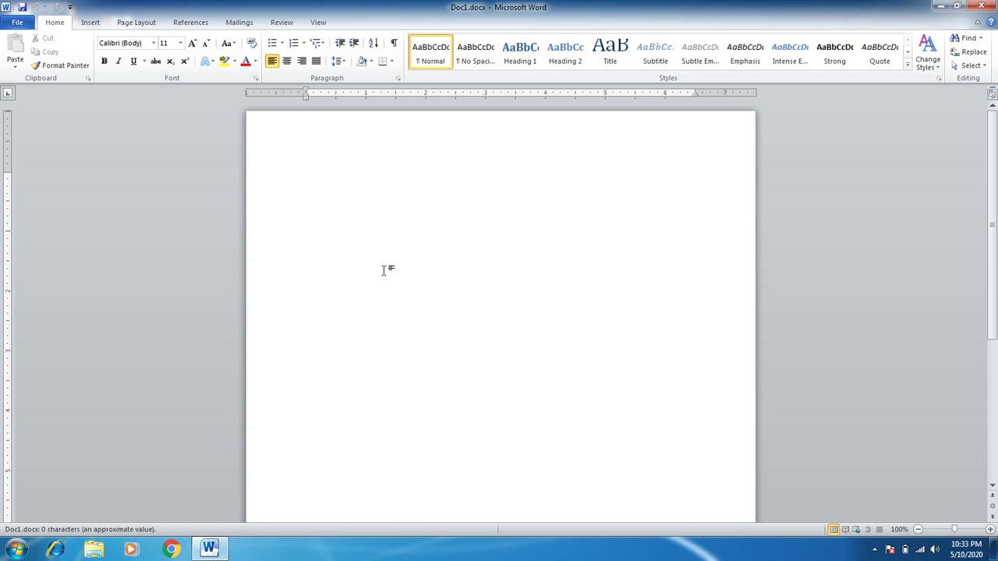
# Set the font size to 48 and write "Thanx" on the blank page.
pyautogui.click(180, 43)
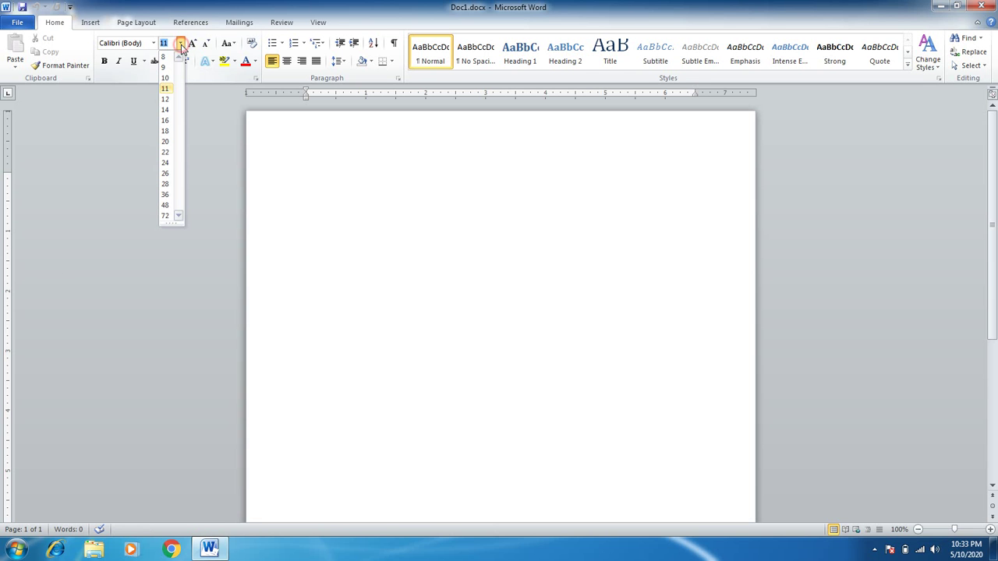
pyautogui.click(166, 205)
pyautogui.write('H')
pyautogui.press('BackSpace')
pyautogui.write('Thanx')
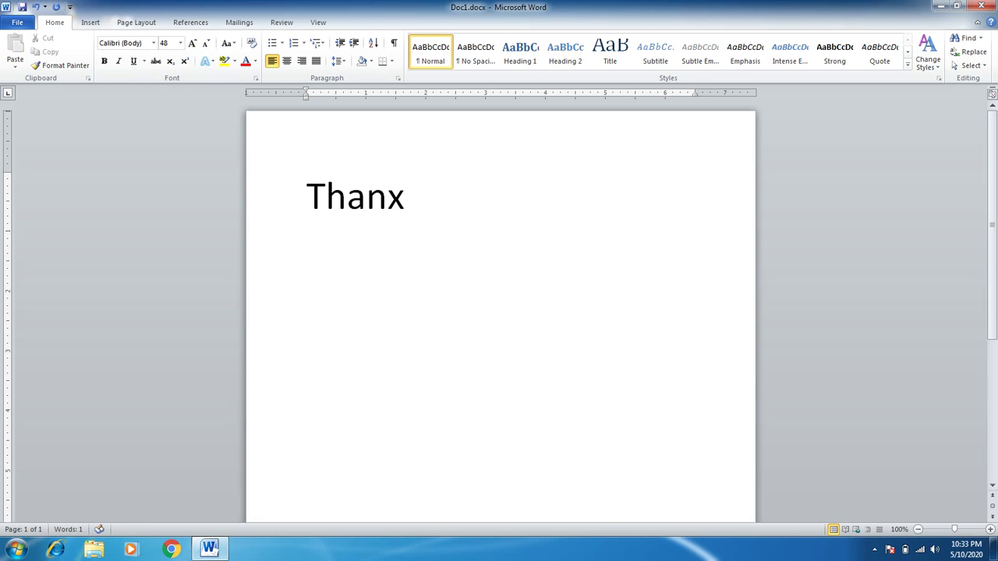